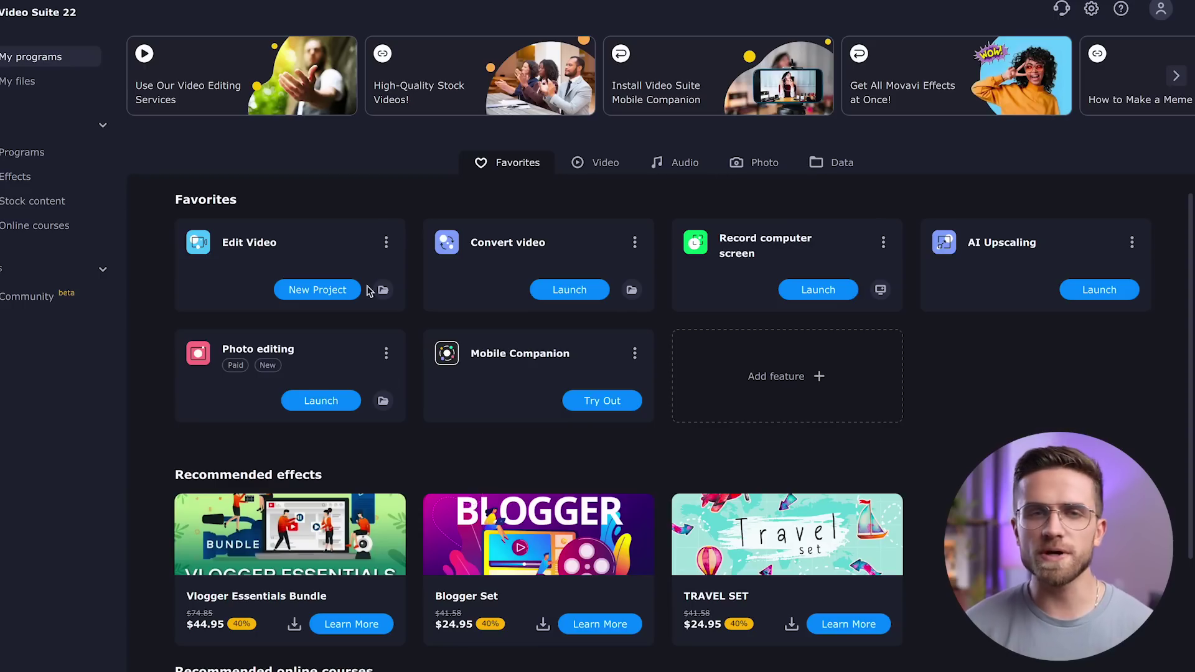
Launch AI Upscaling on the tractor clip and choose 4x (640x360 to 2560x1440).
{"action": "scroll", "coordinate": [684, 432], "scroll_direction": "down", "scroll_amount": 3}
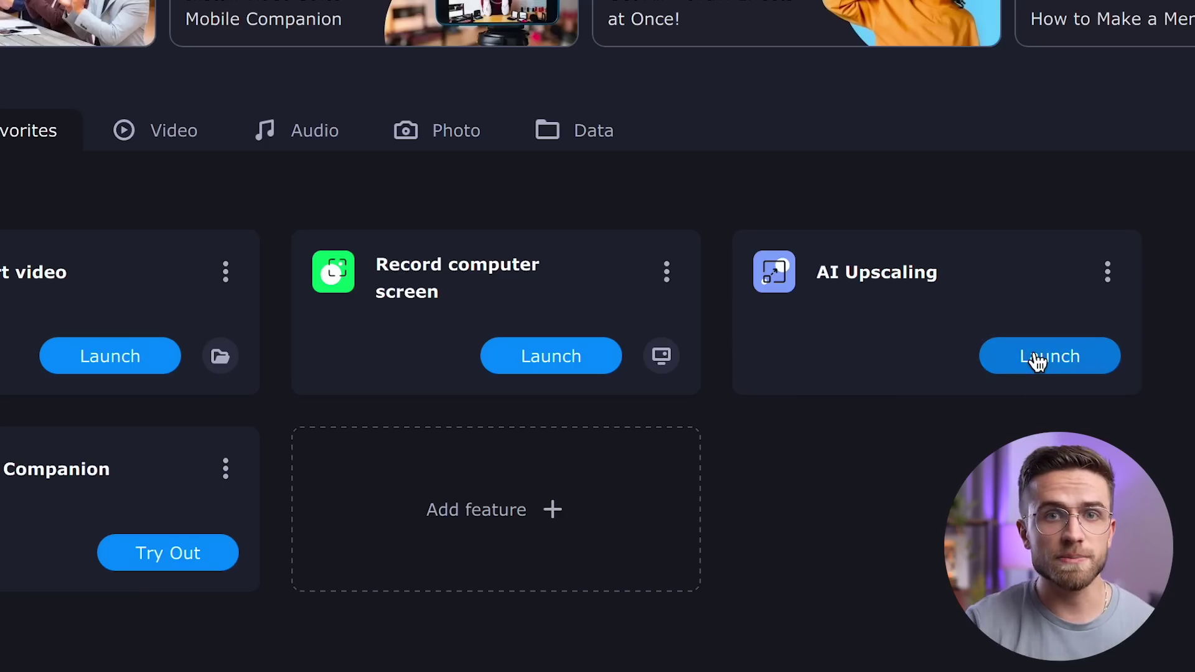
{"action": "left_click", "coordinate": [1035, 358]}
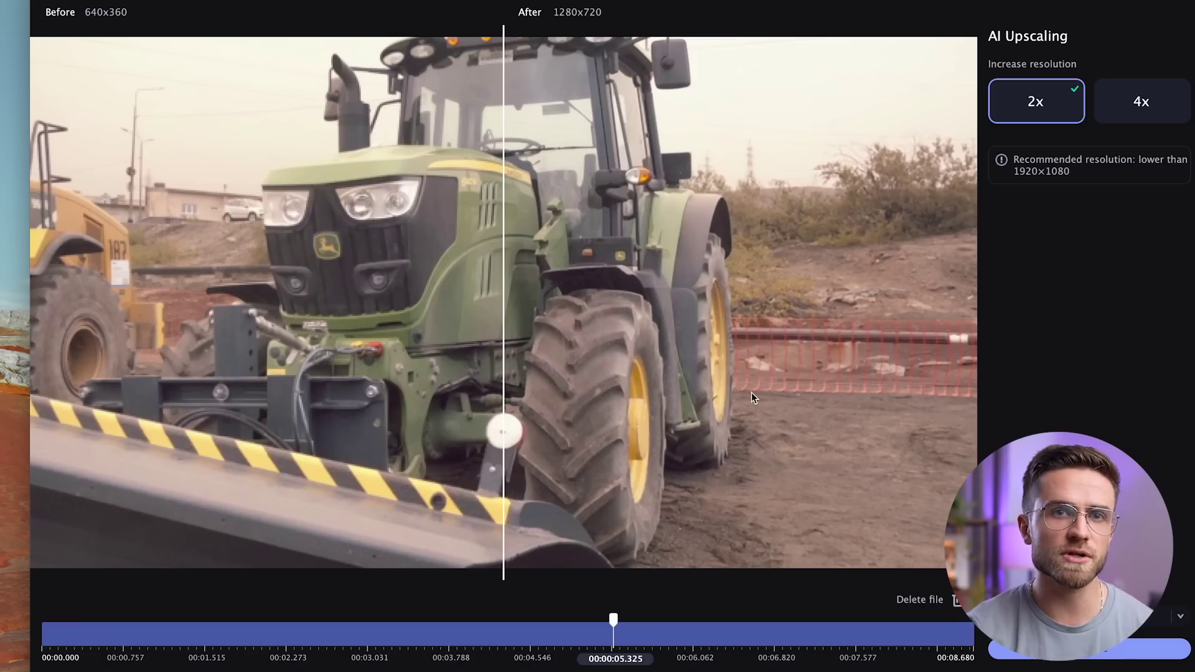
{"action": "left_click", "coordinate": [1139, 111]}
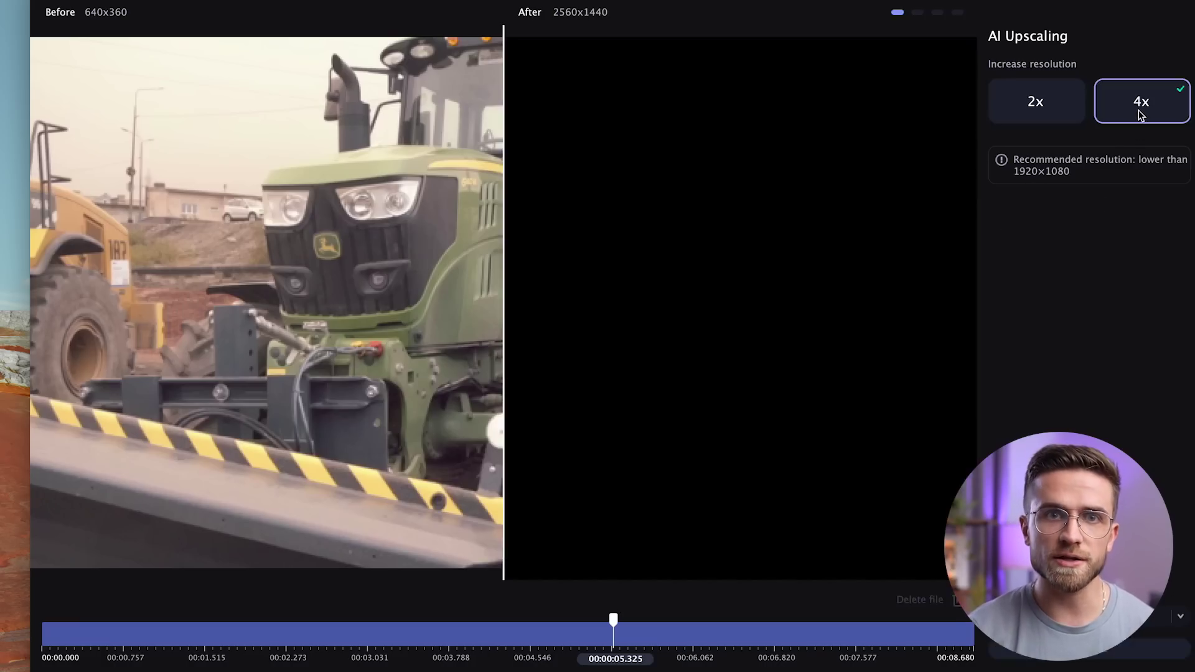
Scrub the Before/After comparison forward to around 7.6 seconds.
{"action": "left_click", "coordinate": [628, 629]}
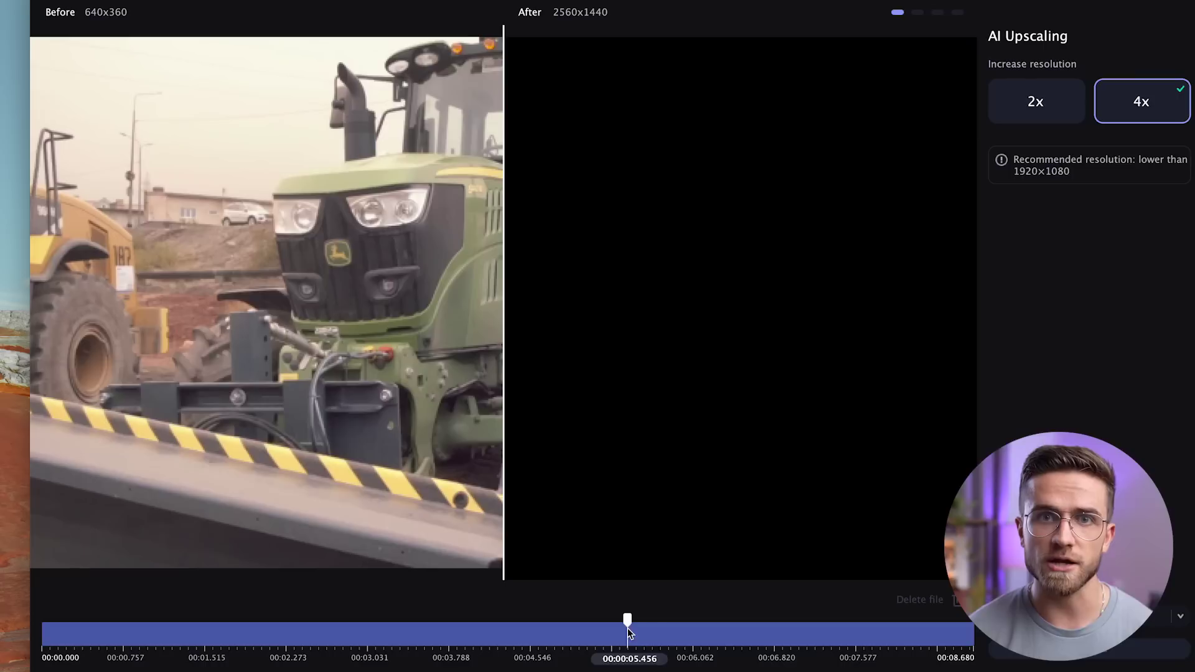
{"action": "left_click", "coordinate": [696, 628]}
{"action": "left_click", "coordinate": [734, 626]}
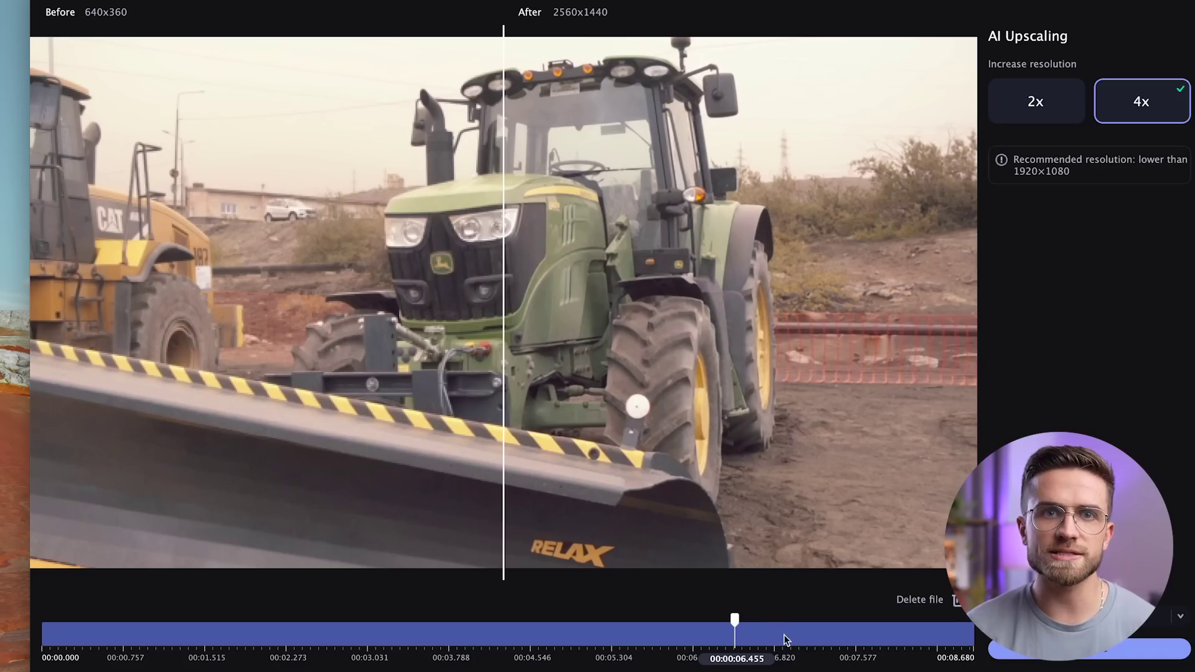
{"action": "left_click_drag", "start_coordinate": [775, 635], "coordinate": [919, 635]}
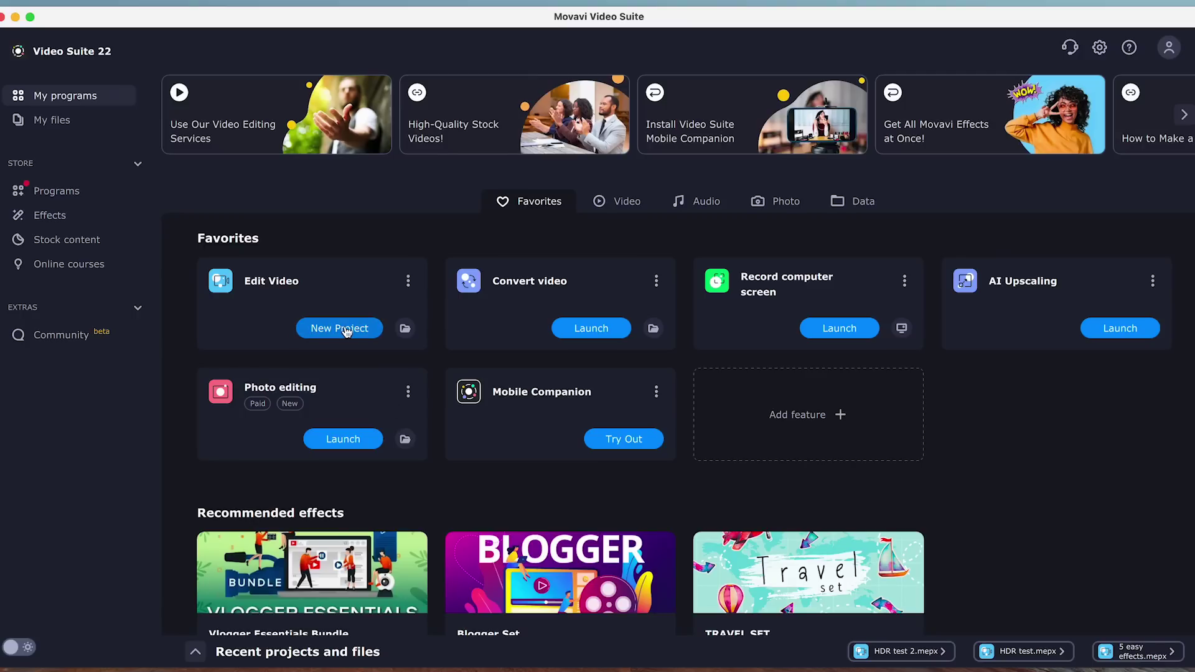
Create a new editing project and place 1st BEFORE.mov on the video track.
{"action": "left_click", "coordinate": [347, 332]}
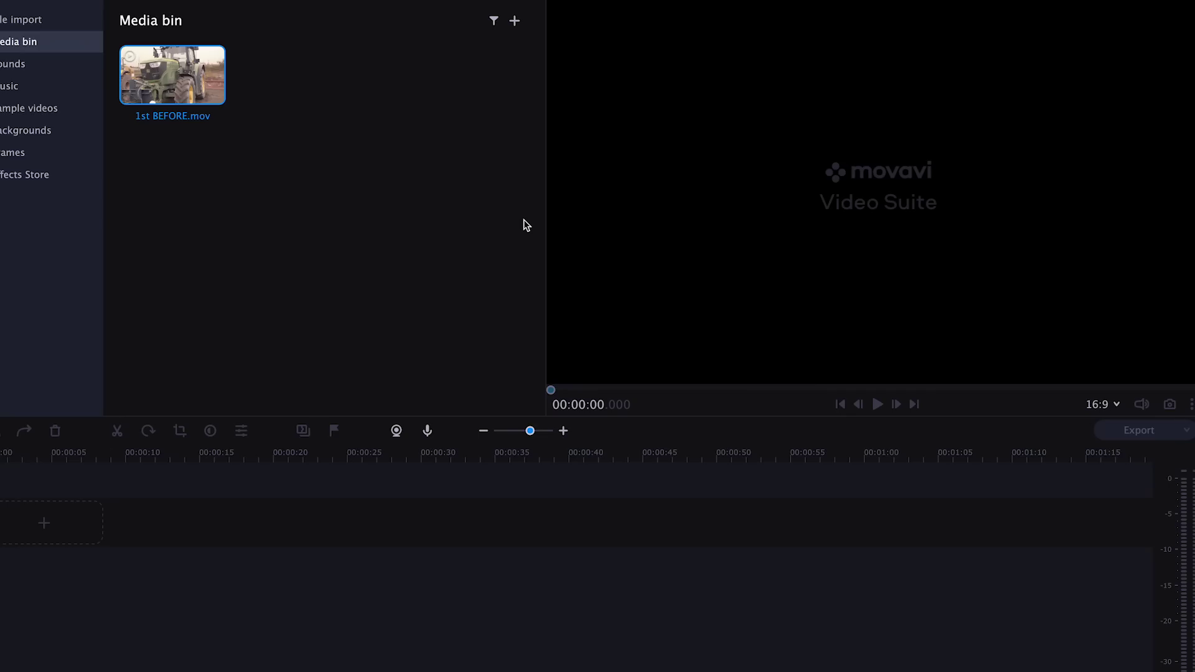
{"action": "left_click_drag", "start_coordinate": [174, 76], "coordinate": [51, 545]}
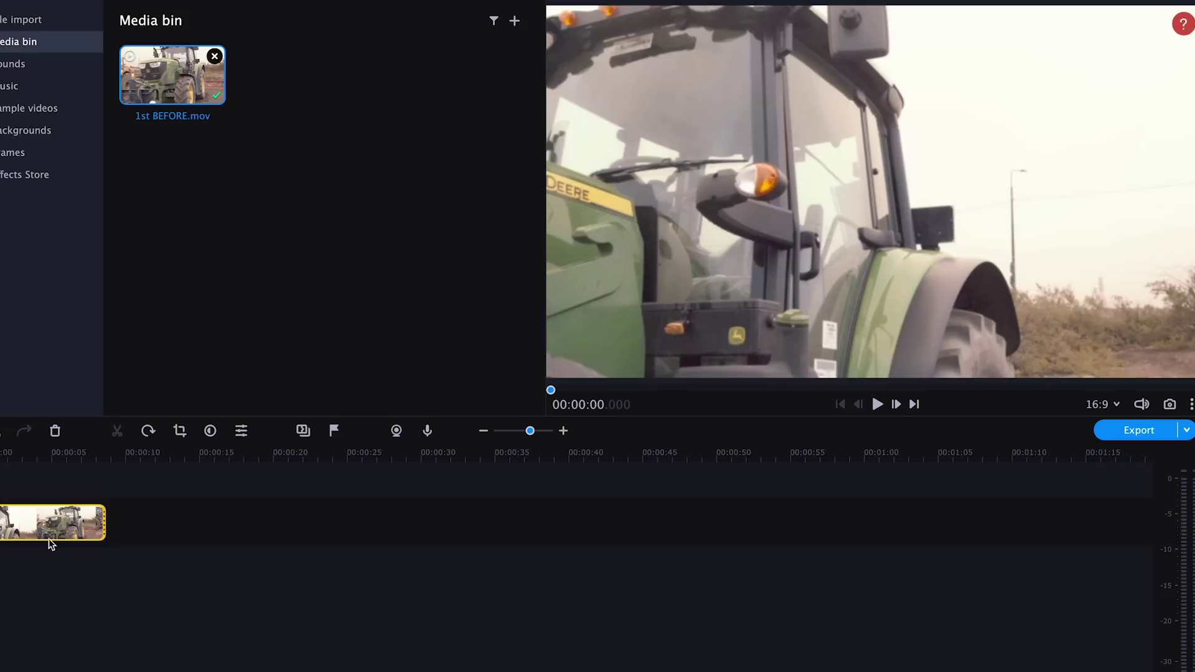
Scroll the Movavi Unlimited page past Screen recording and Photo editing to the comparison table.
{"action": "scroll", "coordinate": [51, 544], "scroll_direction": "up", "scroll_amount": 3}
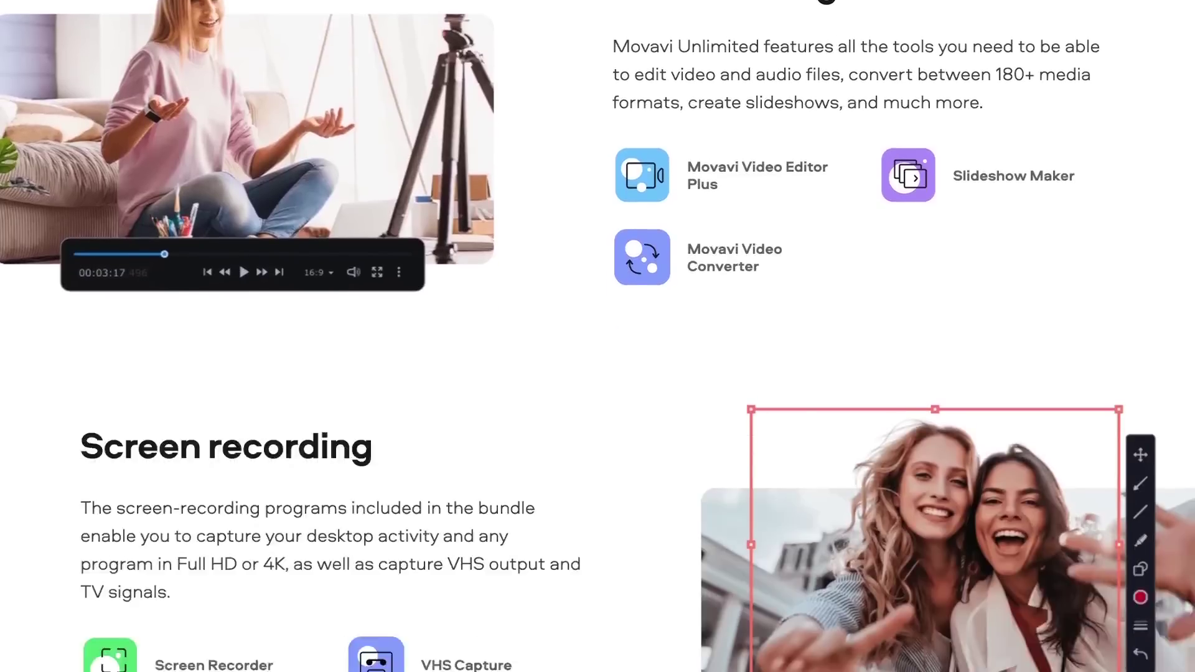
{"action": "scroll", "coordinate": [597, 336], "scroll_direction": "down", "scroll_amount": 17}
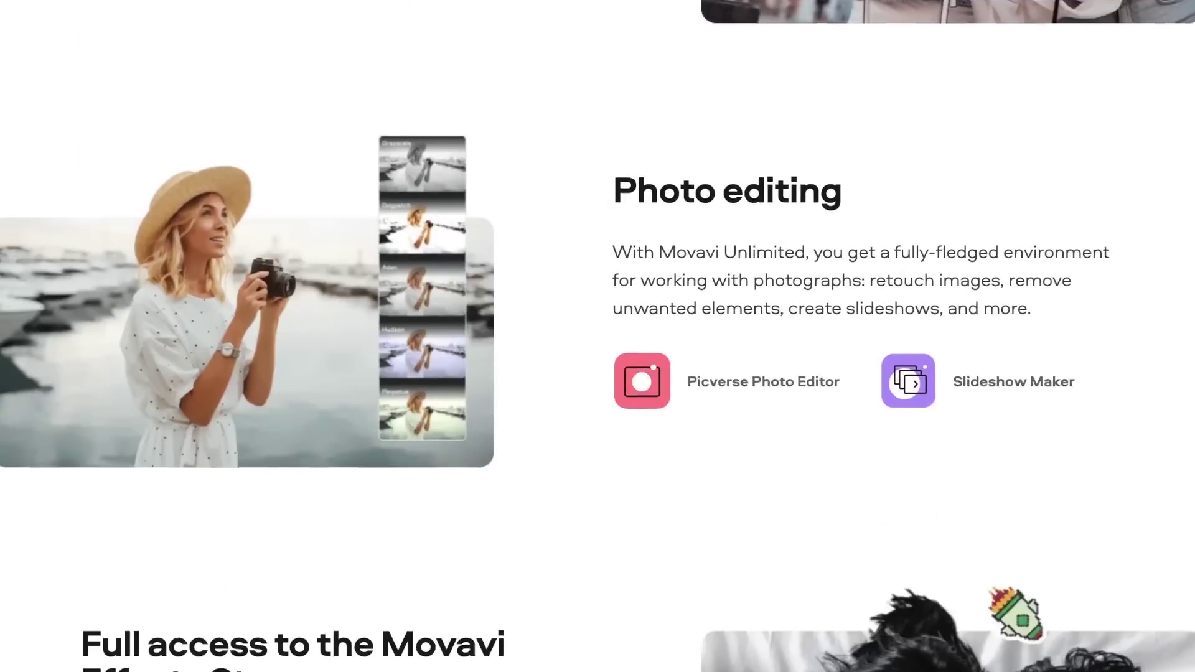
{"action": "scroll", "coordinate": [598, 336], "scroll_direction": "down", "scroll_amount": 8}
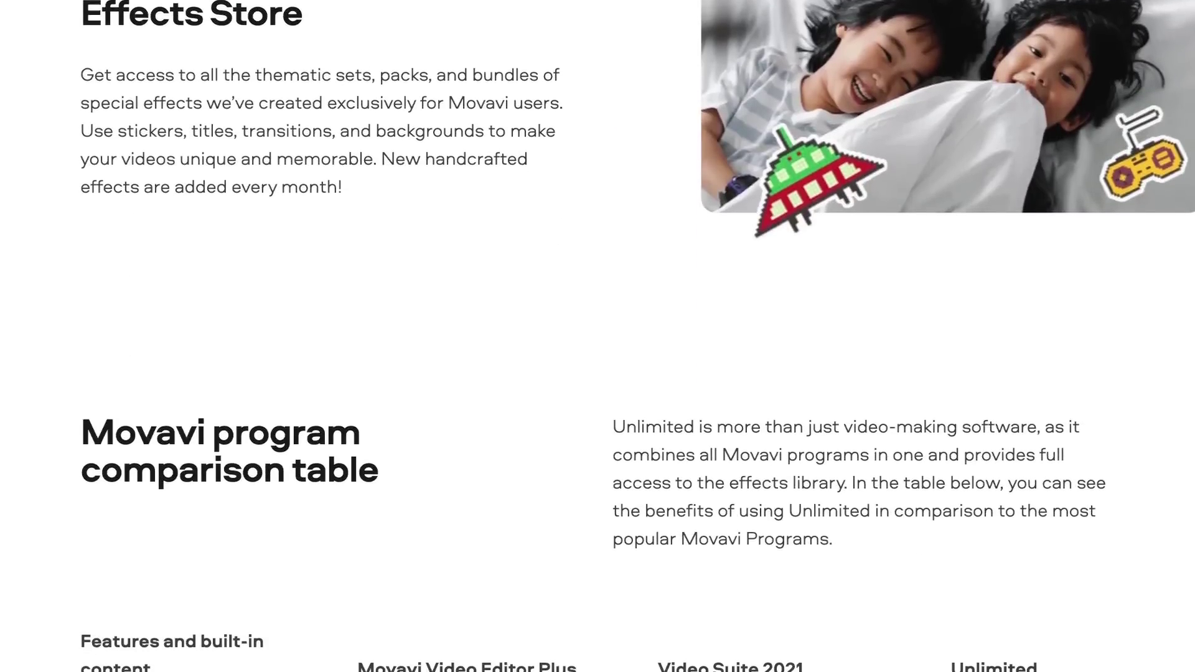
{"action": "scroll", "coordinate": [598, 336], "scroll_direction": "down", "scroll_amount": 20}
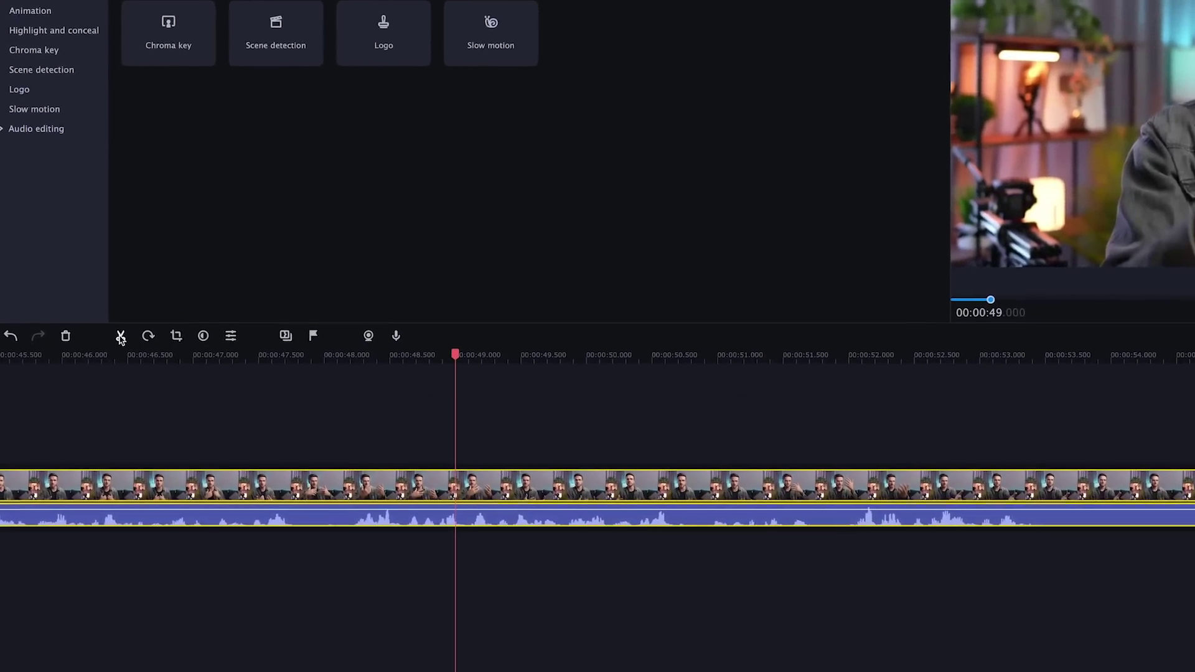
Split the talking-head clip at 49 seconds, then browse the Parallax and Artistic transitions.
{"action": "left_click", "coordinate": [122, 348]}
{"action": "left_click", "coordinate": [25, 127]}
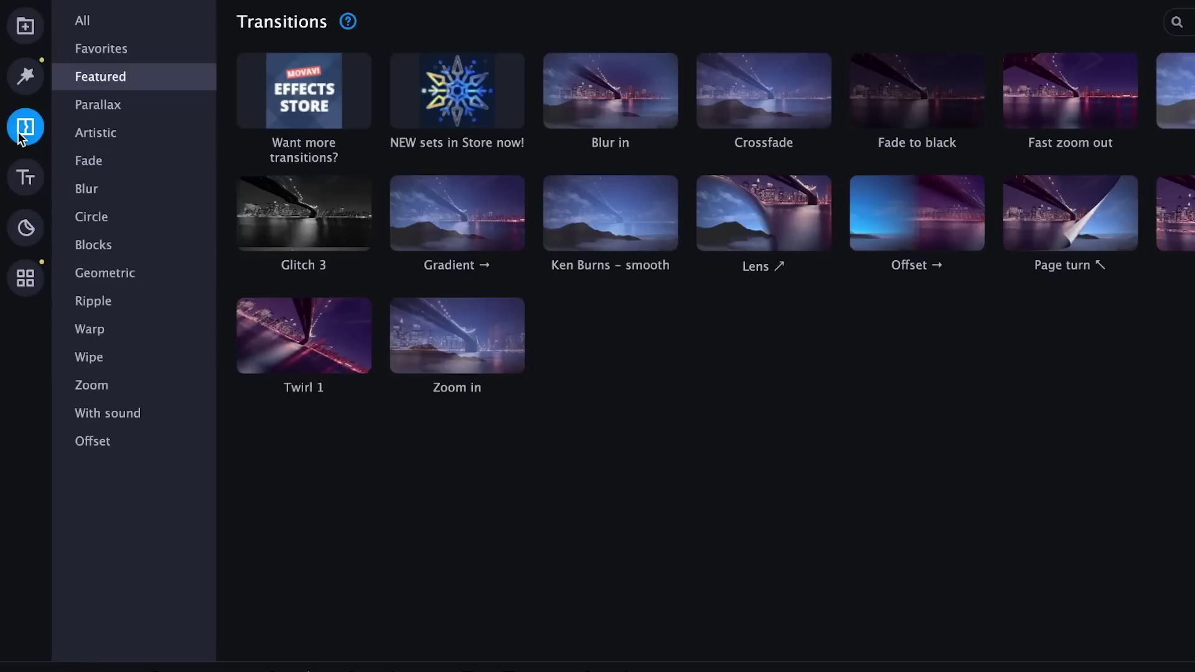
{"action": "left_click", "coordinate": [125, 111]}
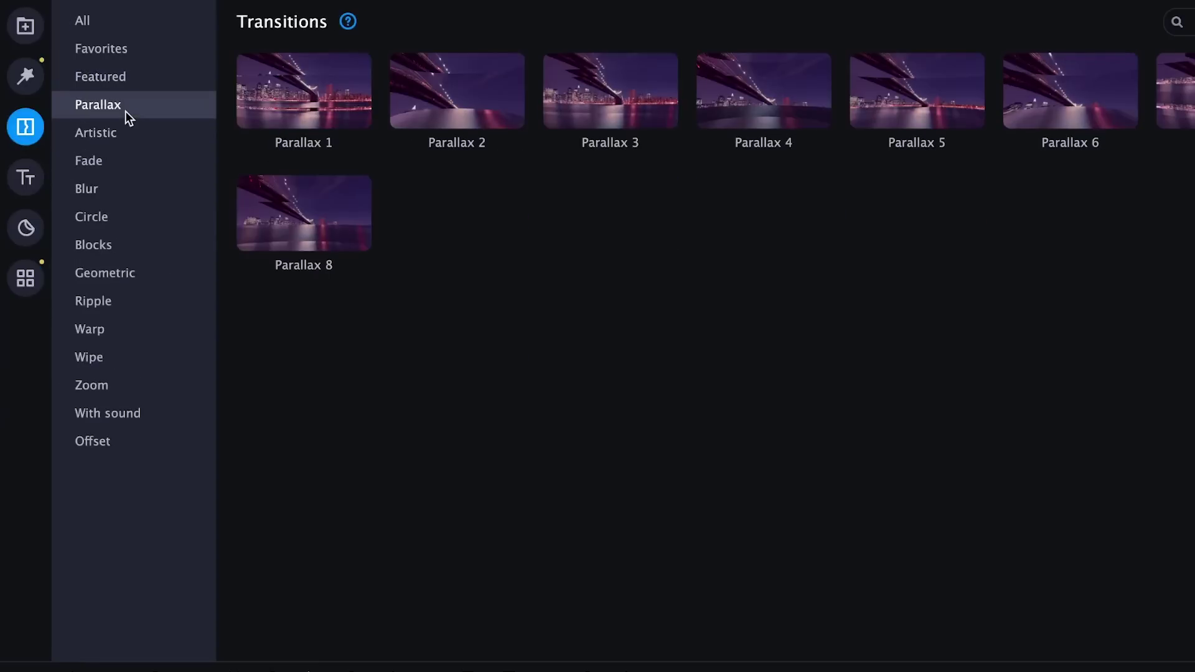
{"action": "left_click", "coordinate": [126, 134]}
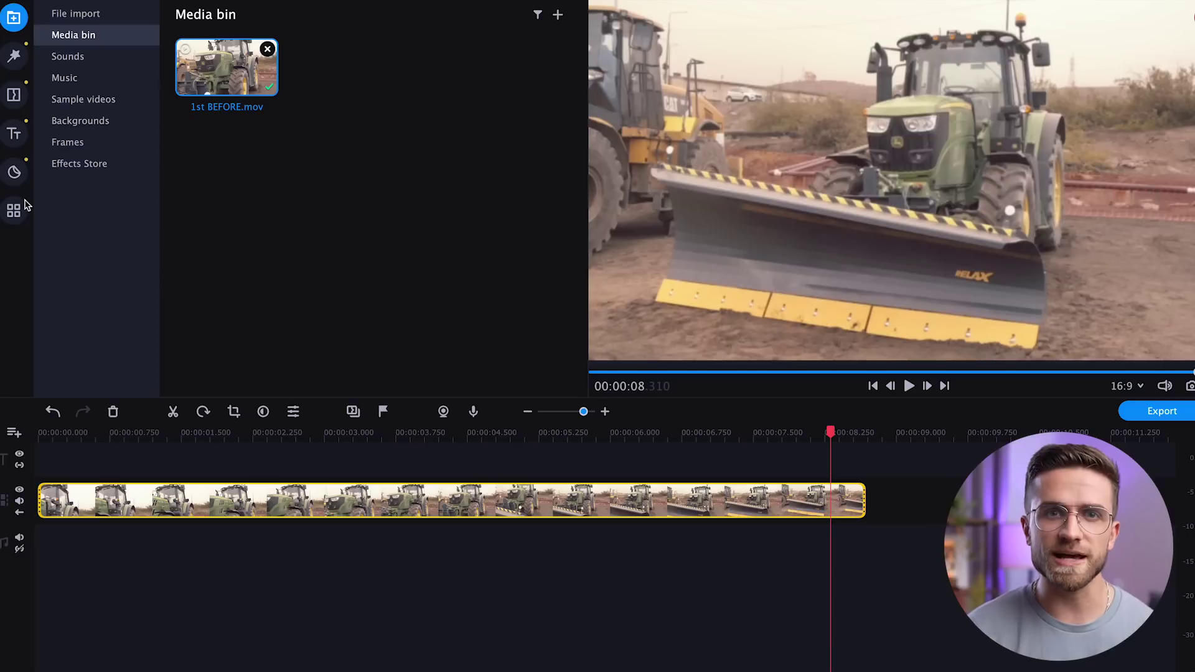
Open Stabilization for the tractor clip and preview the footage from start to end.
{"action": "left_click", "coordinate": [13, 211]}
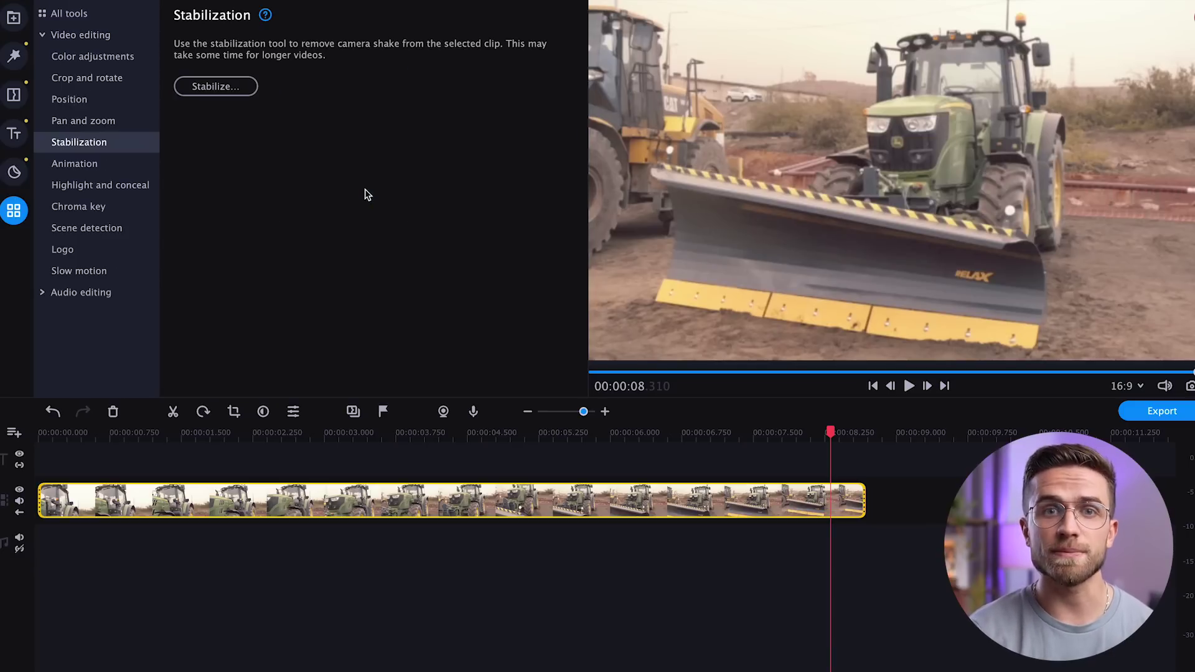
{"action": "left_click", "coordinate": [215, 86]}
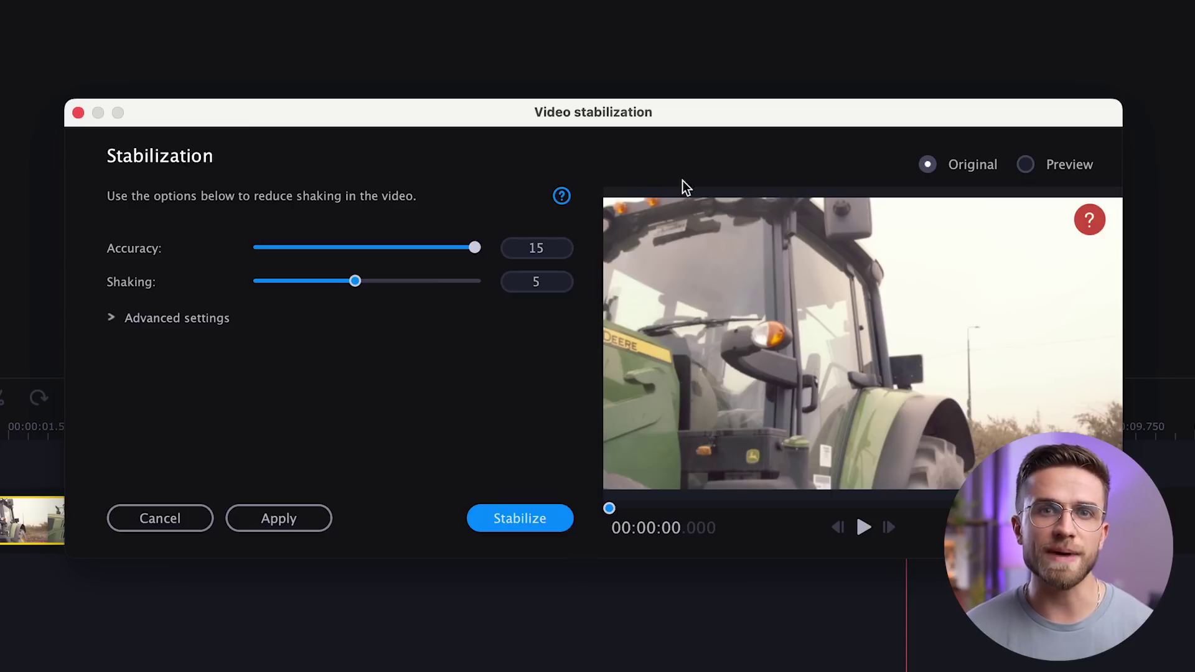
{"action": "left_click_drag", "start_coordinate": [674, 120], "coordinate": [662, 149]}
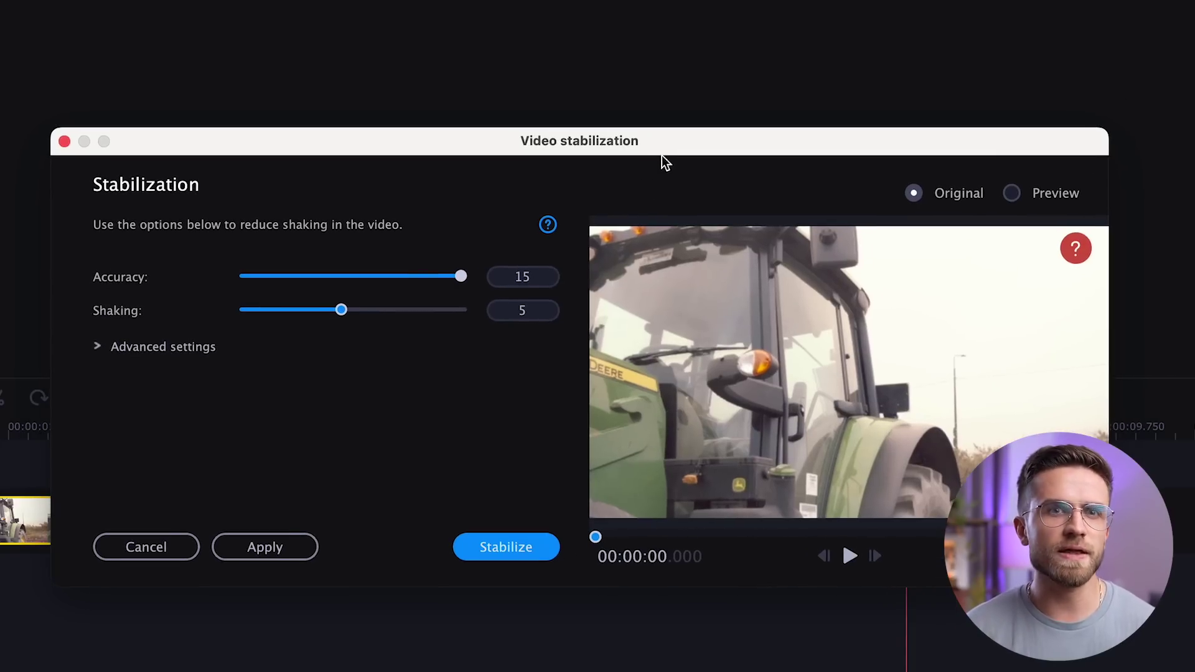
{"action": "left_click", "coordinate": [620, 537]}
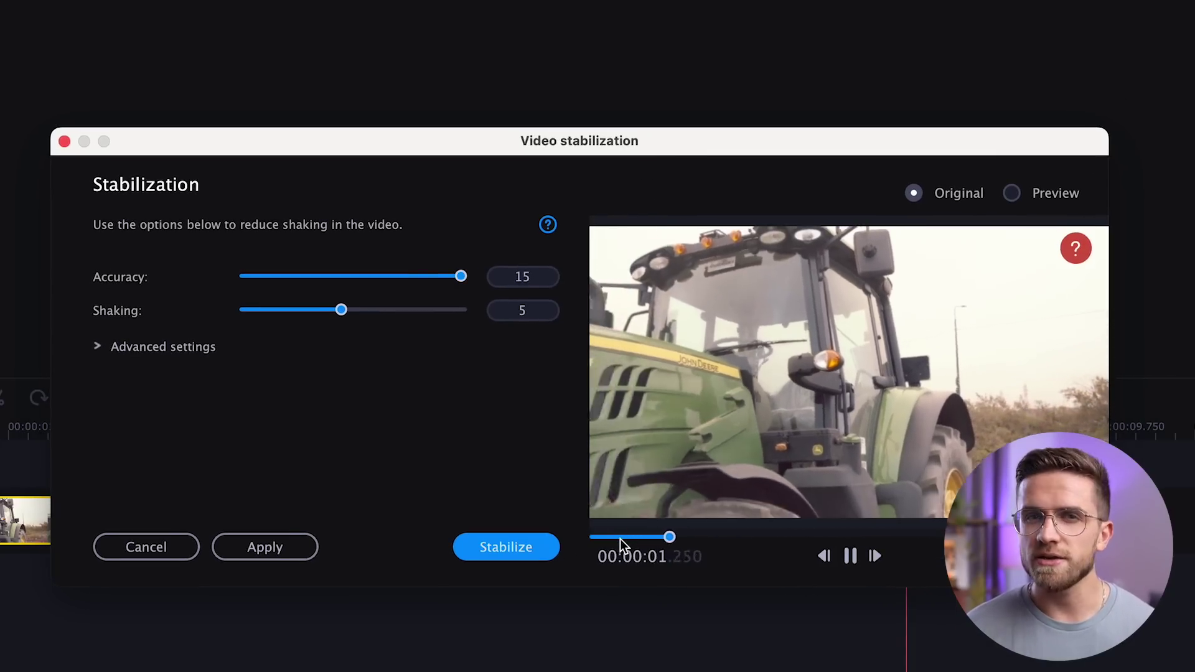
{"action": "key", "text": "space"}
{"action": "left_click", "coordinate": [918, 537]}
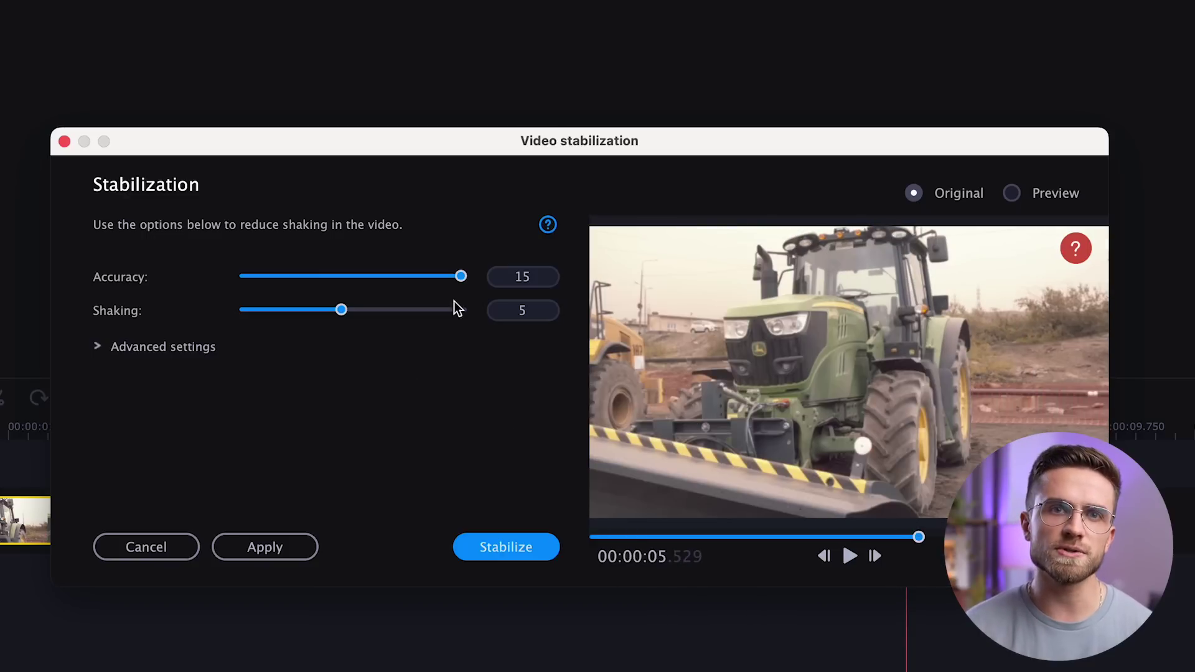
Adjust the stabilization accuracy and preview the stabilized version of the clip.
{"action": "left_click_drag", "start_coordinate": [461, 280], "coordinate": [349, 278]}
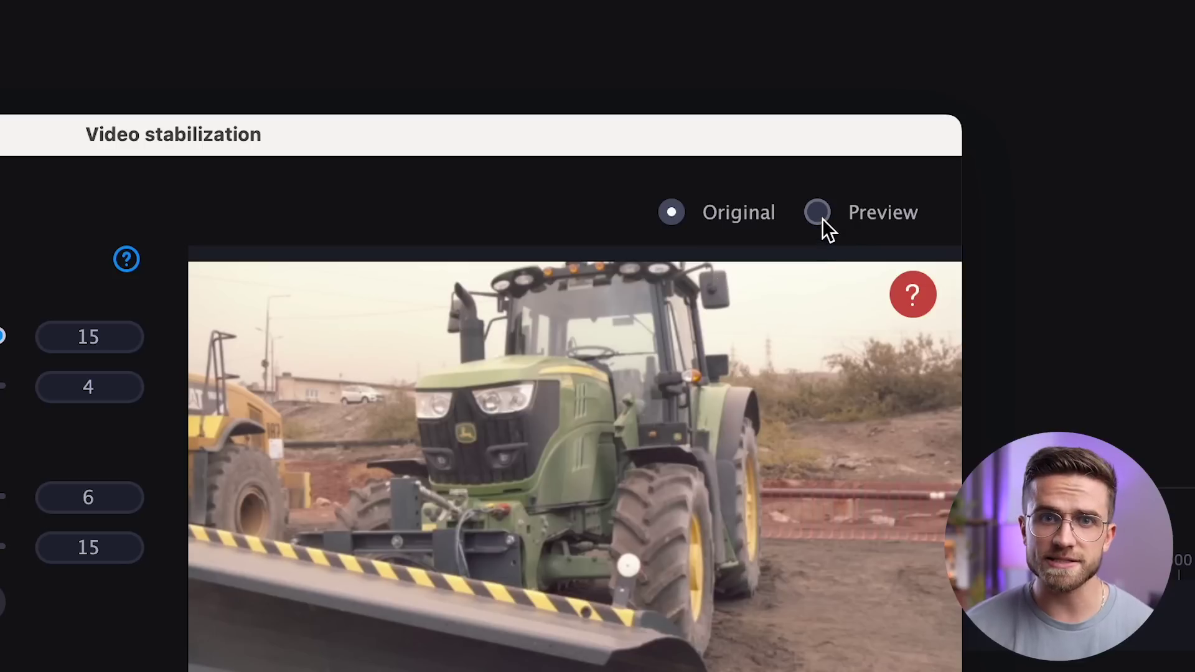
{"action": "left_click", "coordinate": [817, 214]}
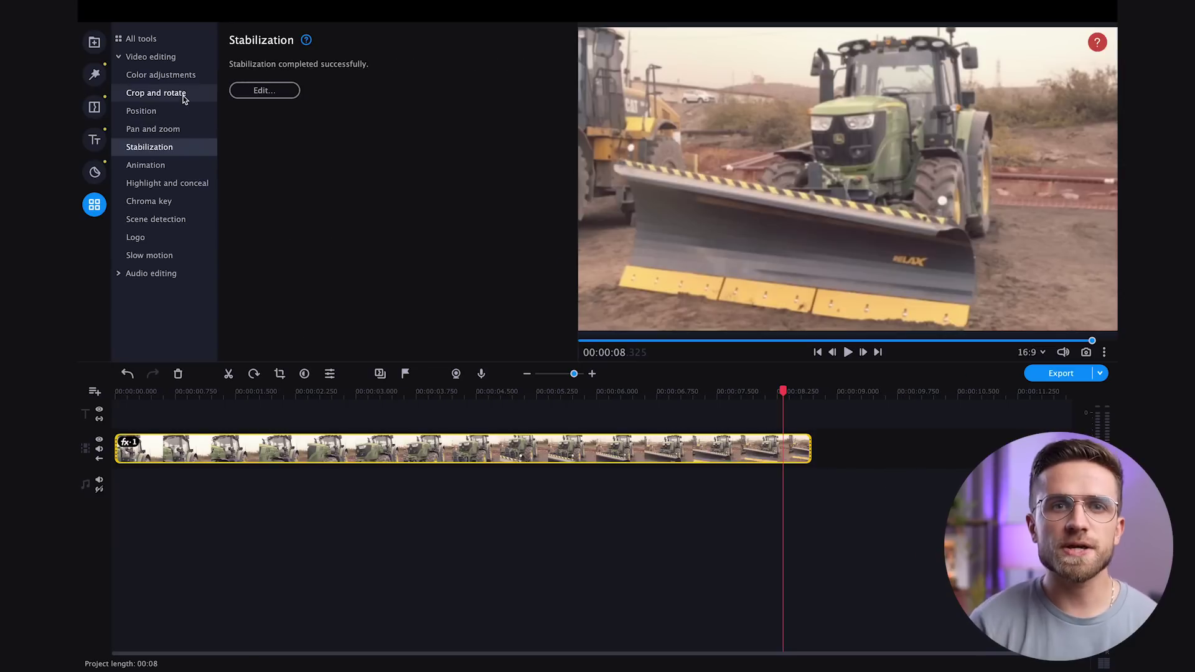
{"action": "left_click", "coordinate": [183, 98]}
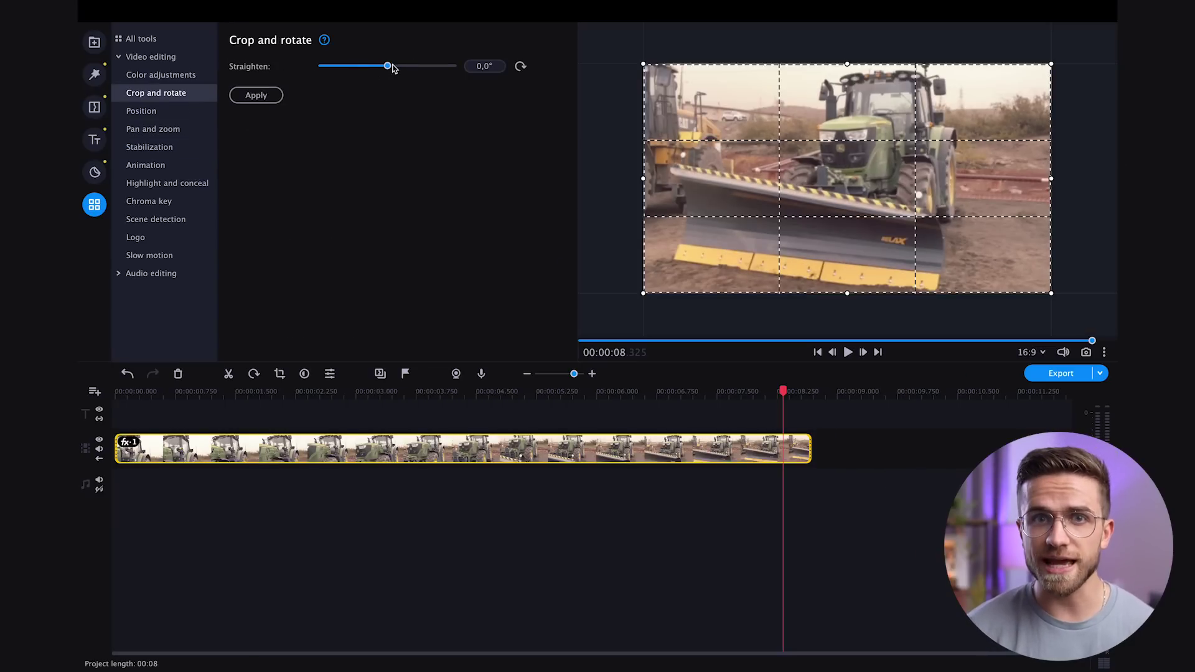
Level the tractor shot with a 1.2° Straighten rotation.
{"action": "mouse_move", "coordinate": [391, 68]}
{"action": "left_mouse_down"}
{"action": "mouse_move", "coordinate": [407, 68]}
{"action": "mouse_move", "coordinate": [365, 67]}
{"action": "mouse_move", "coordinate": [391, 67]}
{"action": "left_mouse_up"}
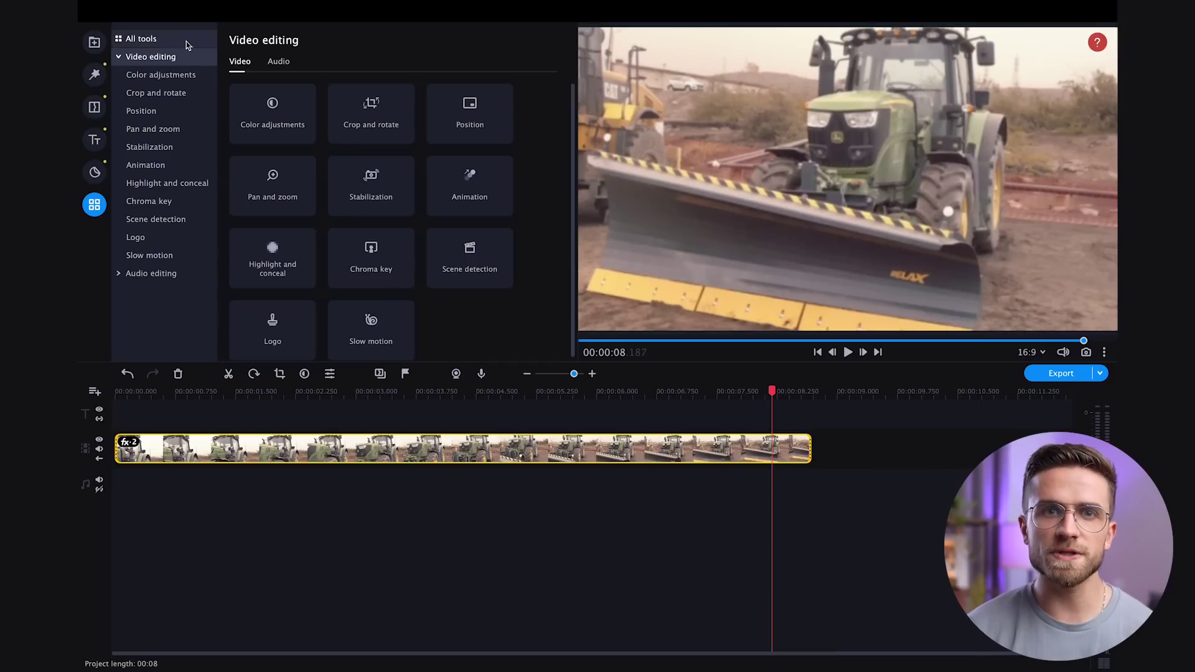
Open Color adjustments in Manual mode and browse the available LUTs.
{"action": "left_click", "coordinate": [141, 38]}
{"action": "left_click", "coordinate": [287, 124]}
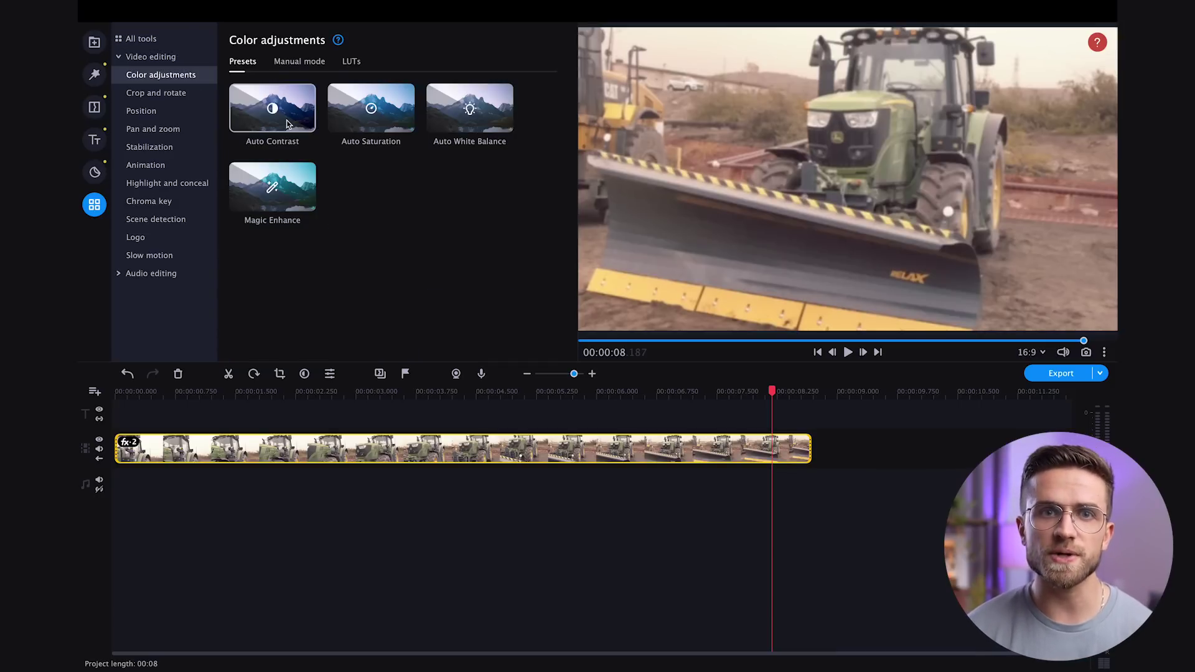
{"action": "left_click", "coordinate": [308, 69]}
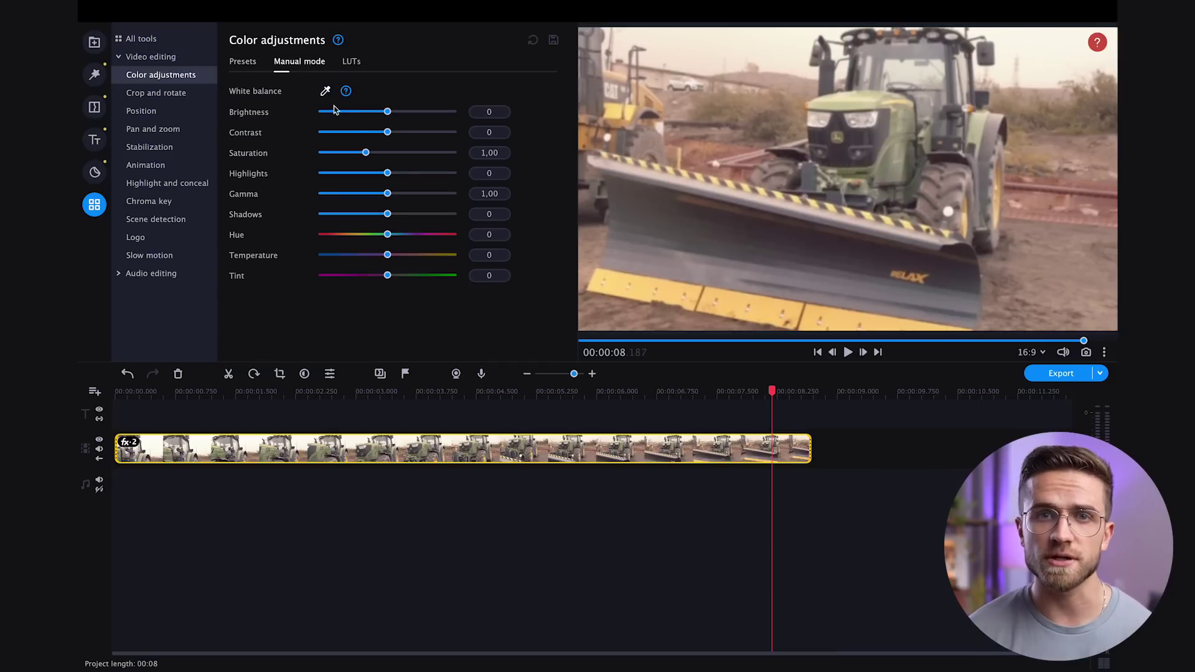
{"action": "left_click", "coordinate": [352, 61]}
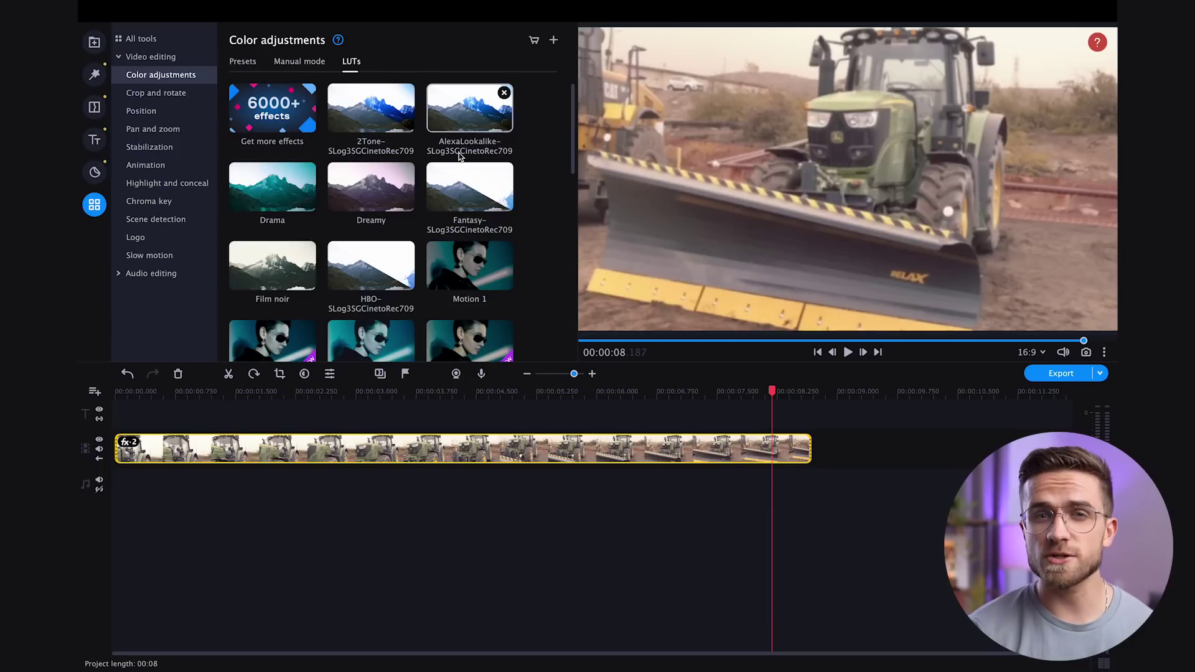
{"action": "scroll", "coordinate": [457, 218], "scroll_direction": "down", "scroll_amount": 3}
{"action": "scroll", "coordinate": [457, 218], "scroll_direction": "down", "scroll_amount": 8}
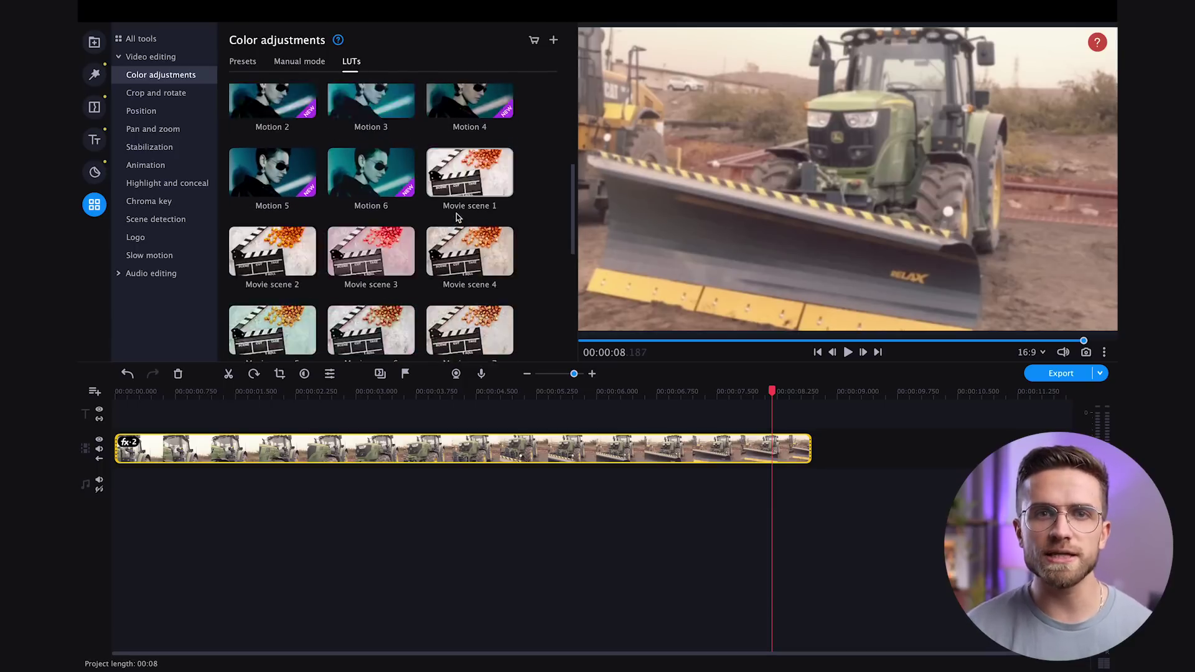
{"action": "scroll", "coordinate": [457, 218], "scroll_direction": "up", "scroll_amount": 10}
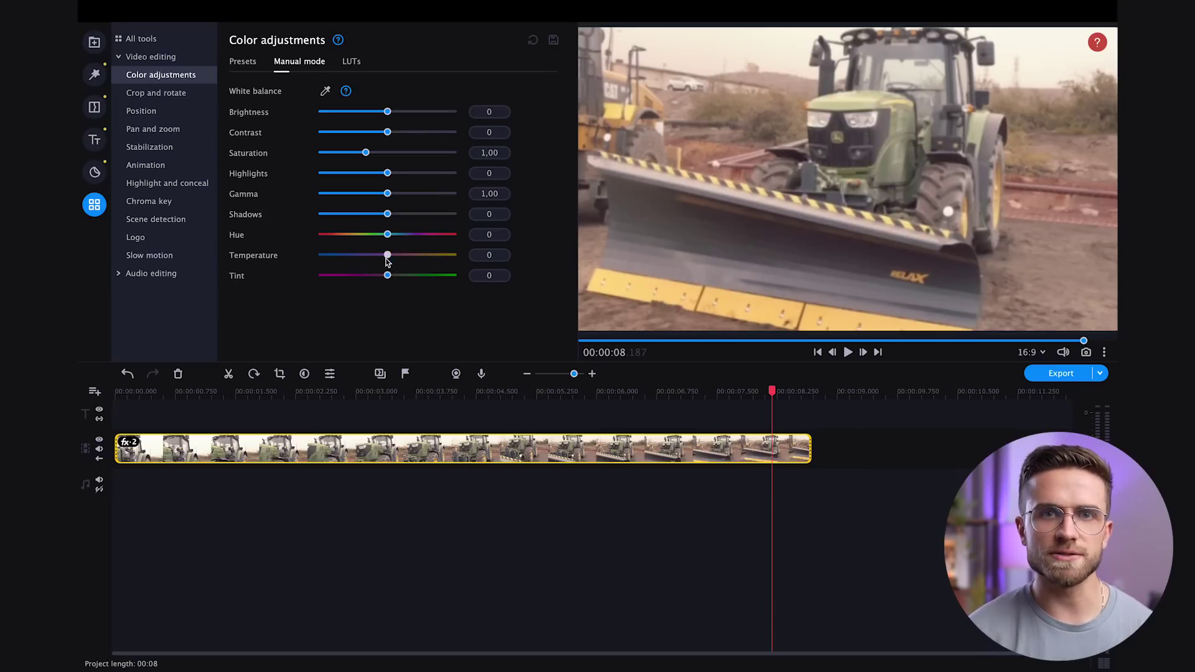
Set temperature -6, shadows -39, highlights -6, contrast 13 and saturation 1,24.
{"action": "left_click_drag", "start_coordinate": [390, 255], "coordinate": [387, 255]}
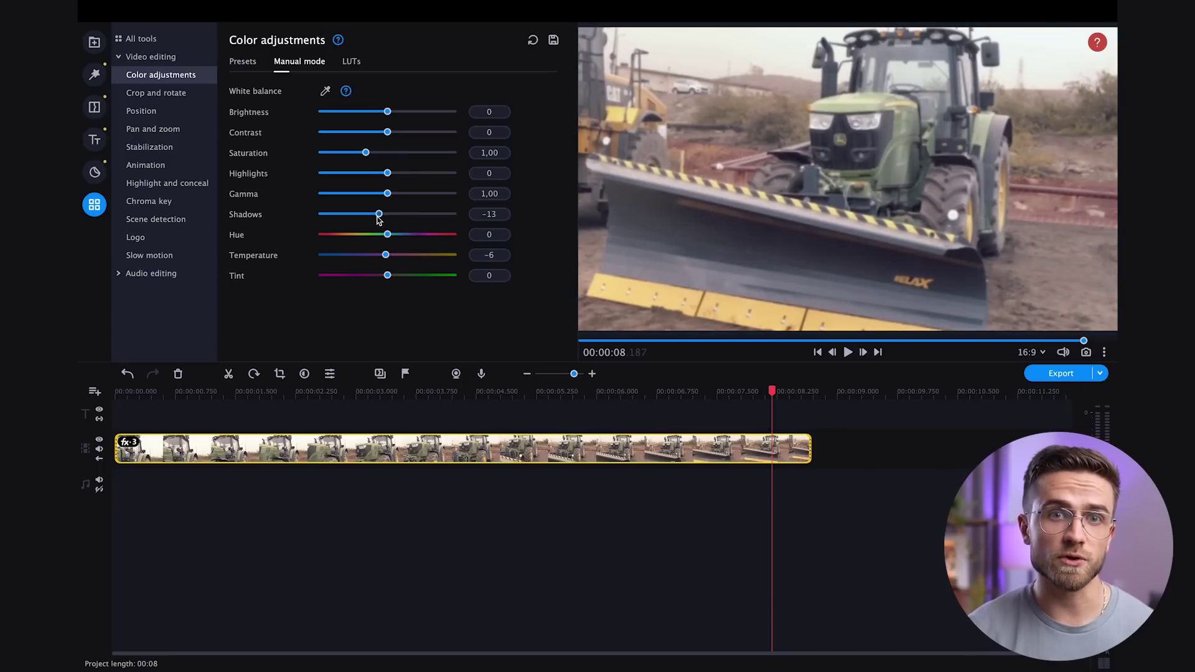
{"action": "left_click_drag", "start_coordinate": [375, 214], "coordinate": [367, 215]}
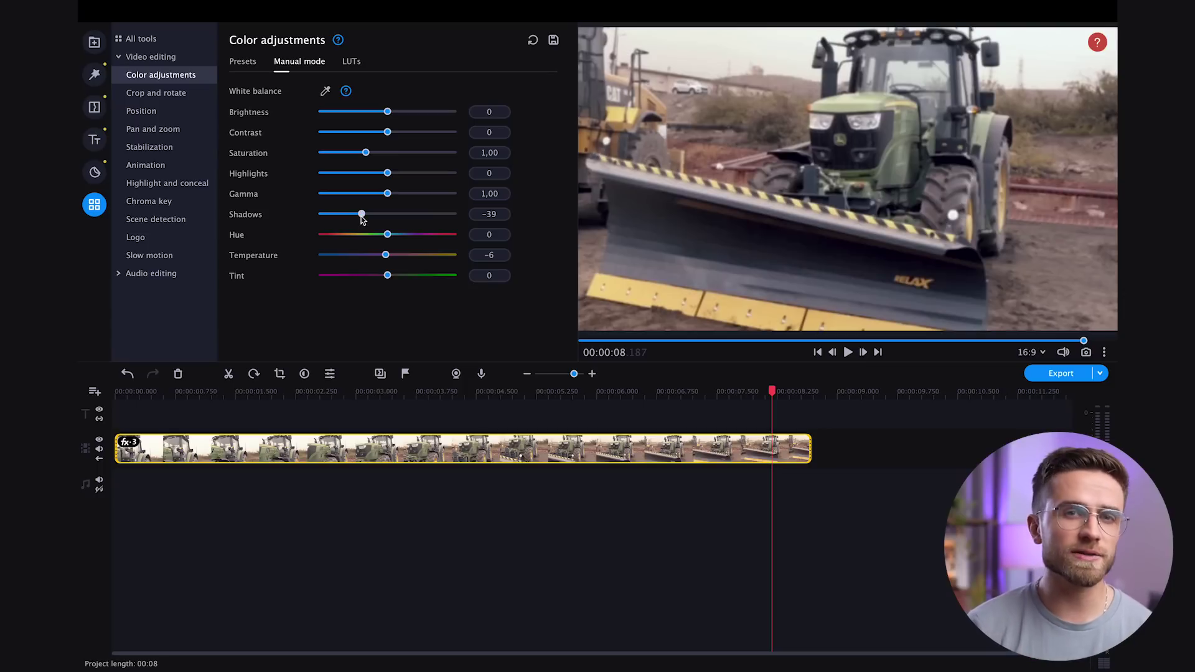
{"action": "mouse_move", "coordinate": [361, 218]}
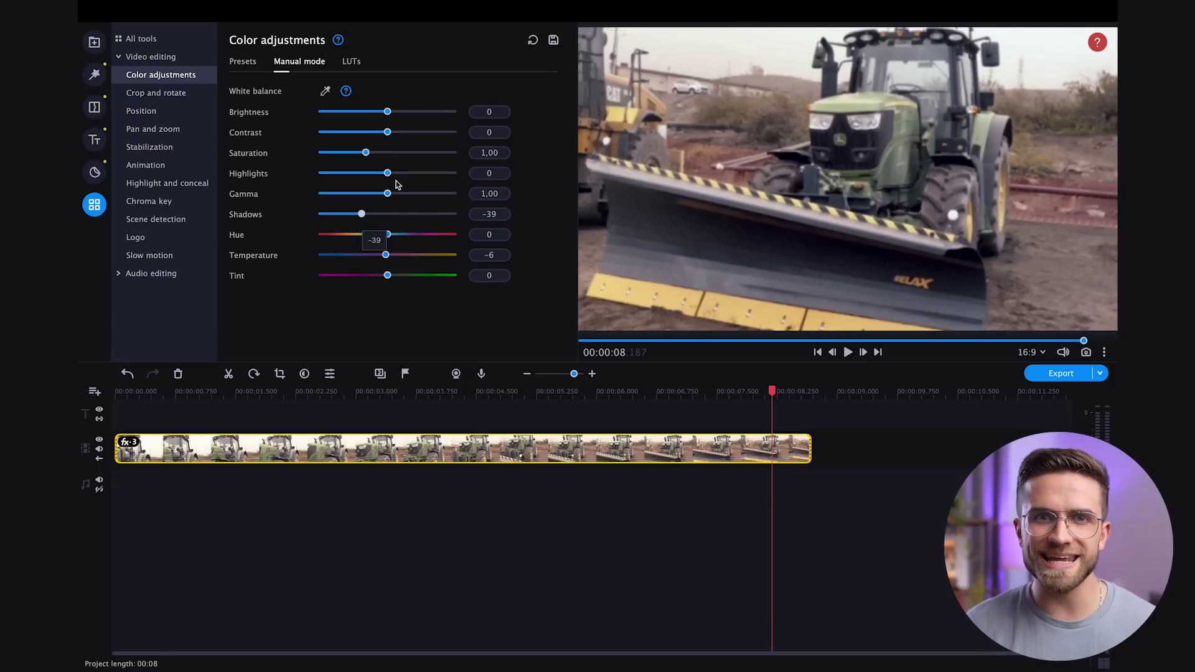
{"action": "mouse_move", "coordinate": [386, 177]}
{"action": "left_mouse_down"}
{"action": "mouse_move", "coordinate": [409, 178]}
{"action": "mouse_move", "coordinate": [392, 180]}
{"action": "left_mouse_up"}
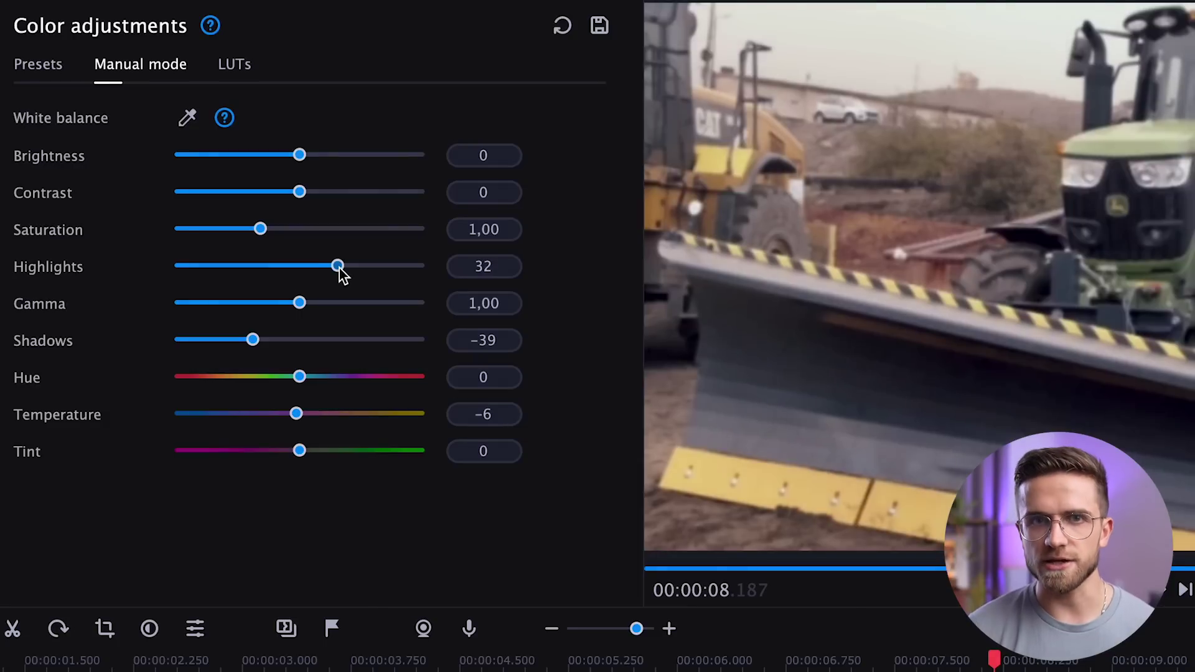
{"action": "left_click_drag", "start_coordinate": [305, 272], "coordinate": [294, 272]}
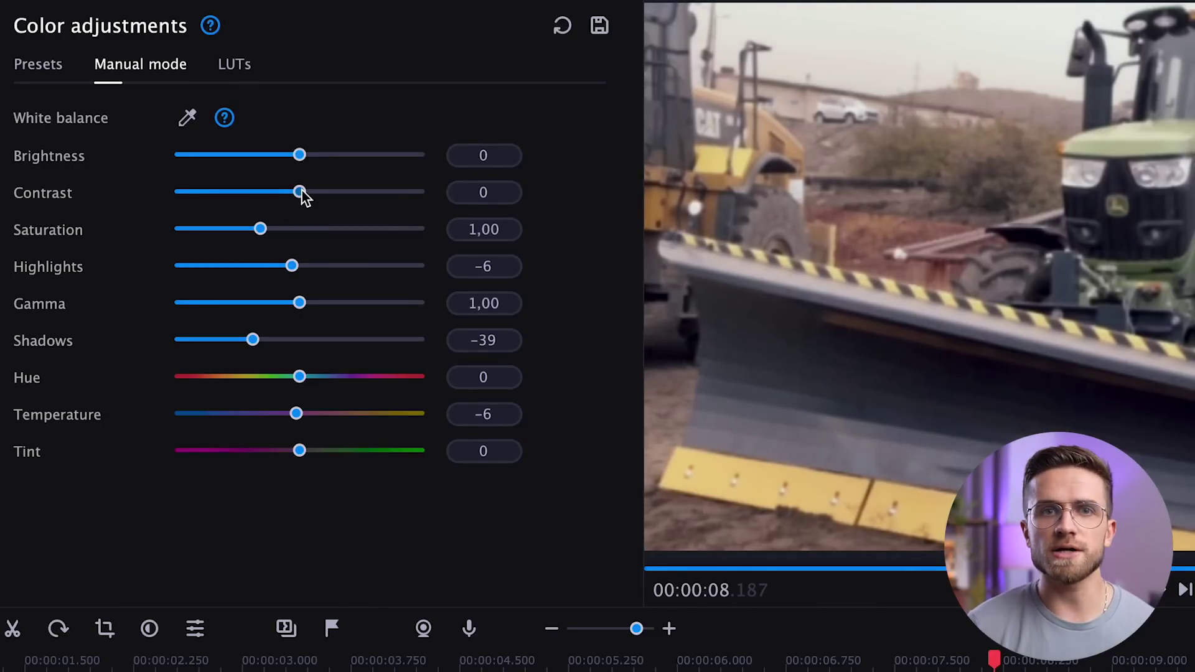
{"action": "left_click_drag", "start_coordinate": [303, 196], "coordinate": [312, 193]}
{"action": "left_click_drag", "start_coordinate": [260, 228], "coordinate": [272, 231]}
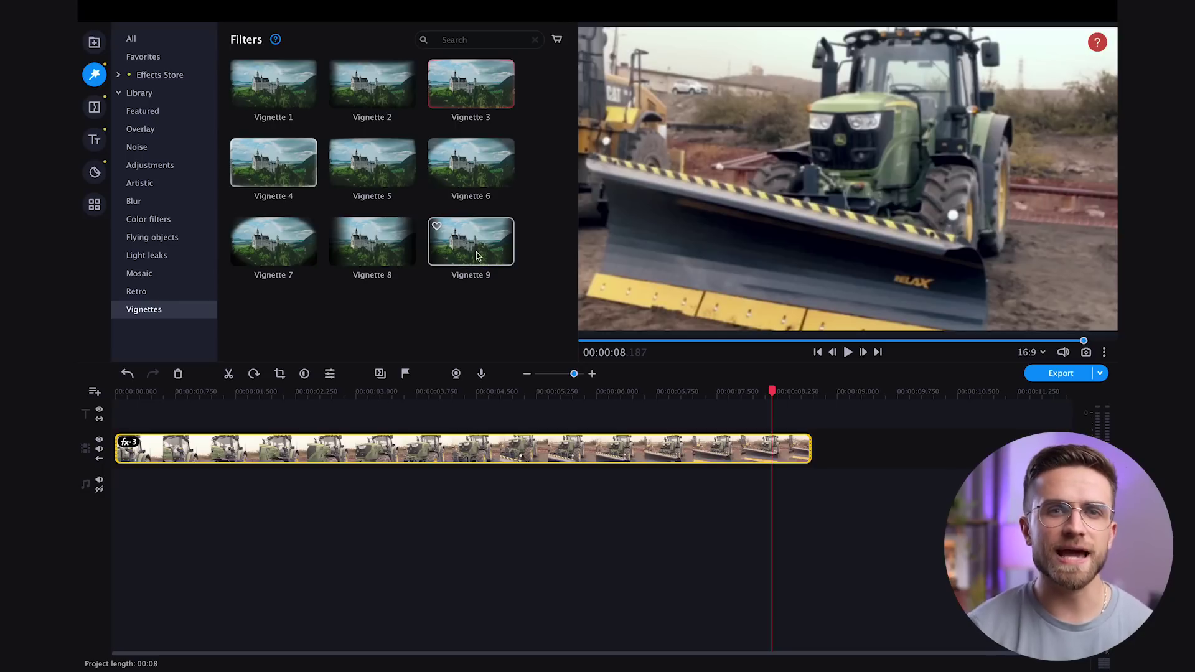
Apply Vignette 9 to the tractor clip and reduce it to 35% in Applied effects.
{"action": "left_click_drag", "start_coordinate": [476, 252], "coordinate": [510, 451]}
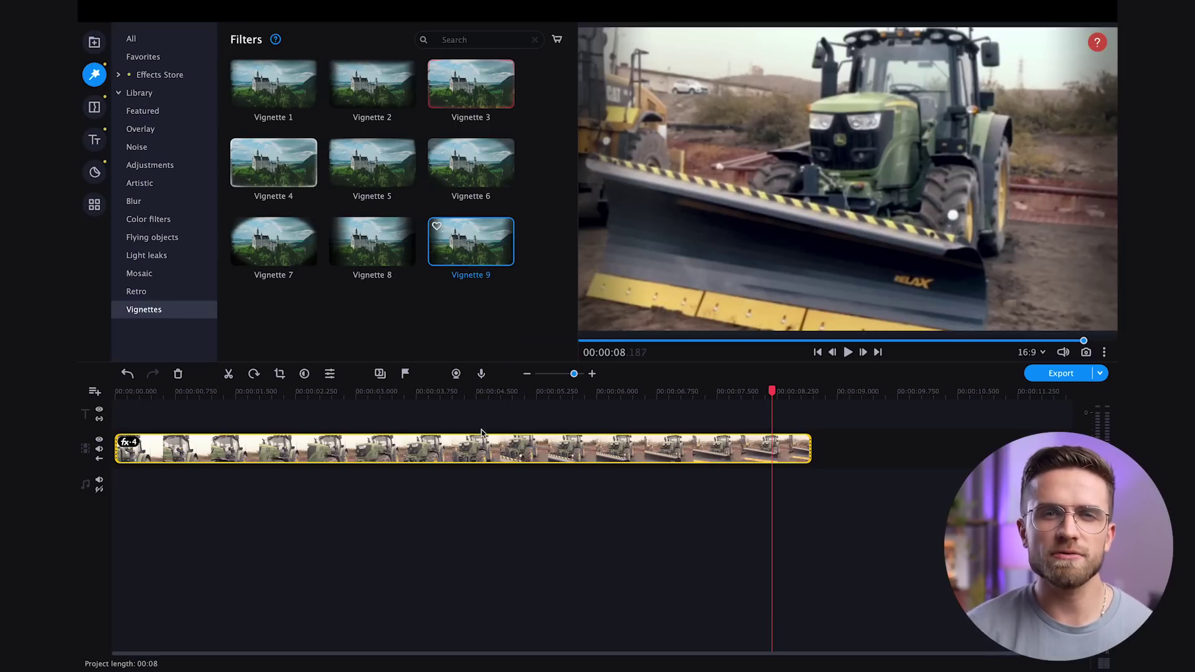
{"action": "left_click", "coordinate": [482, 449]}
{"action": "left_click", "coordinate": [331, 374]}
{"action": "left_click", "coordinate": [751, 393]}
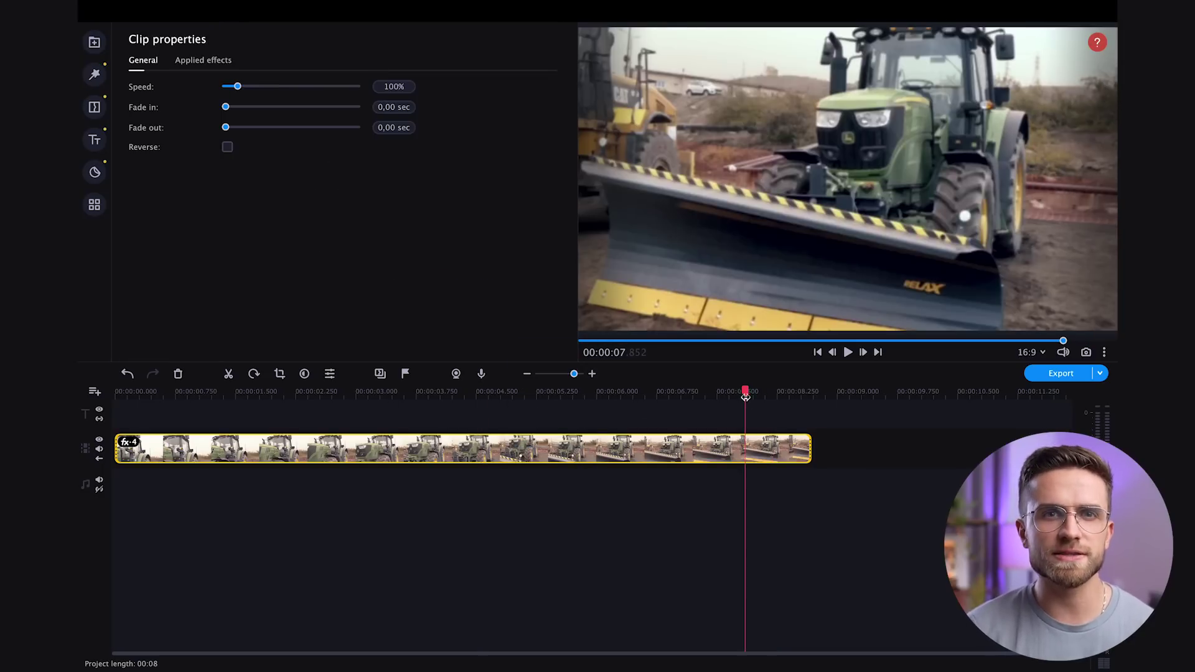
{"action": "left_click", "coordinate": [203, 60]}
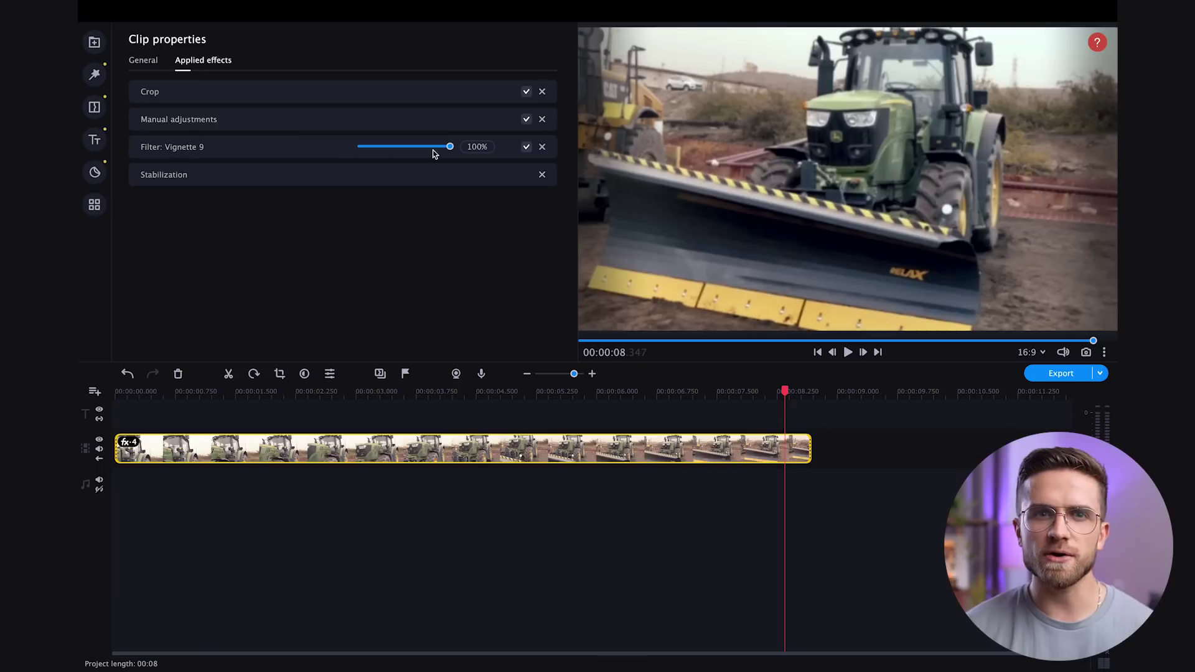
{"action": "left_click_drag", "start_coordinate": [450, 149], "coordinate": [392, 153]}
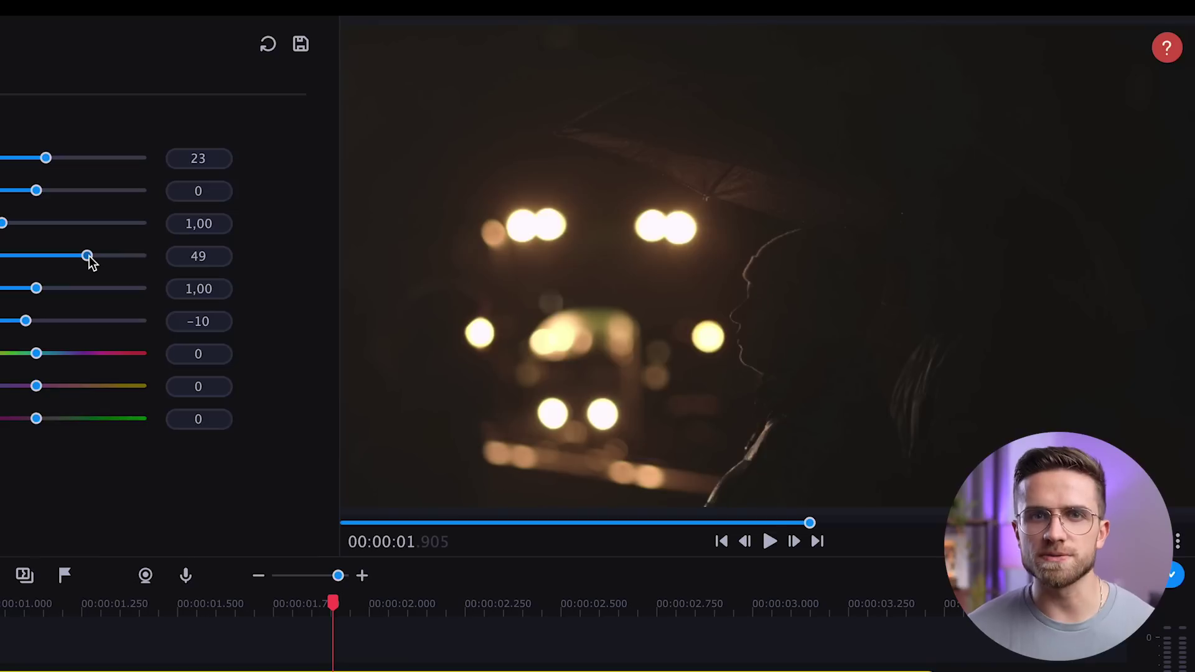
Raise the night clip's highlights, set saturation to 1,06 and temperature to 2.
{"action": "left_click_drag", "start_coordinate": [89, 257], "coordinate": [95, 257]}
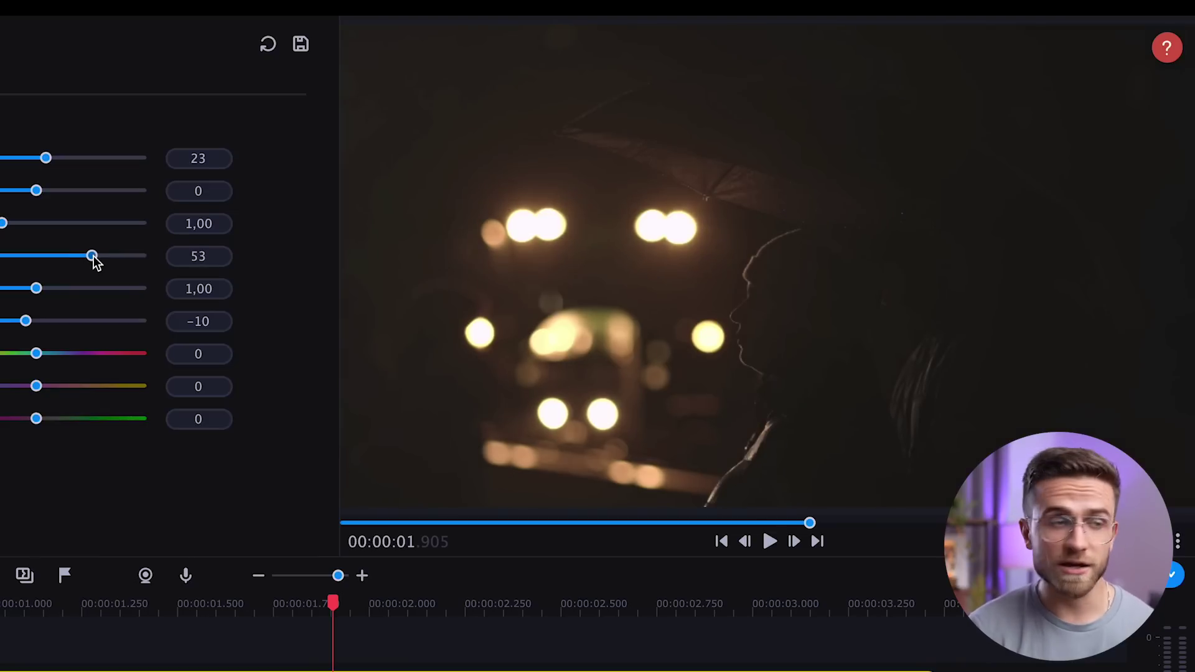
{"action": "left_click_drag", "start_coordinate": [36, 387], "coordinate": [44, 387]}
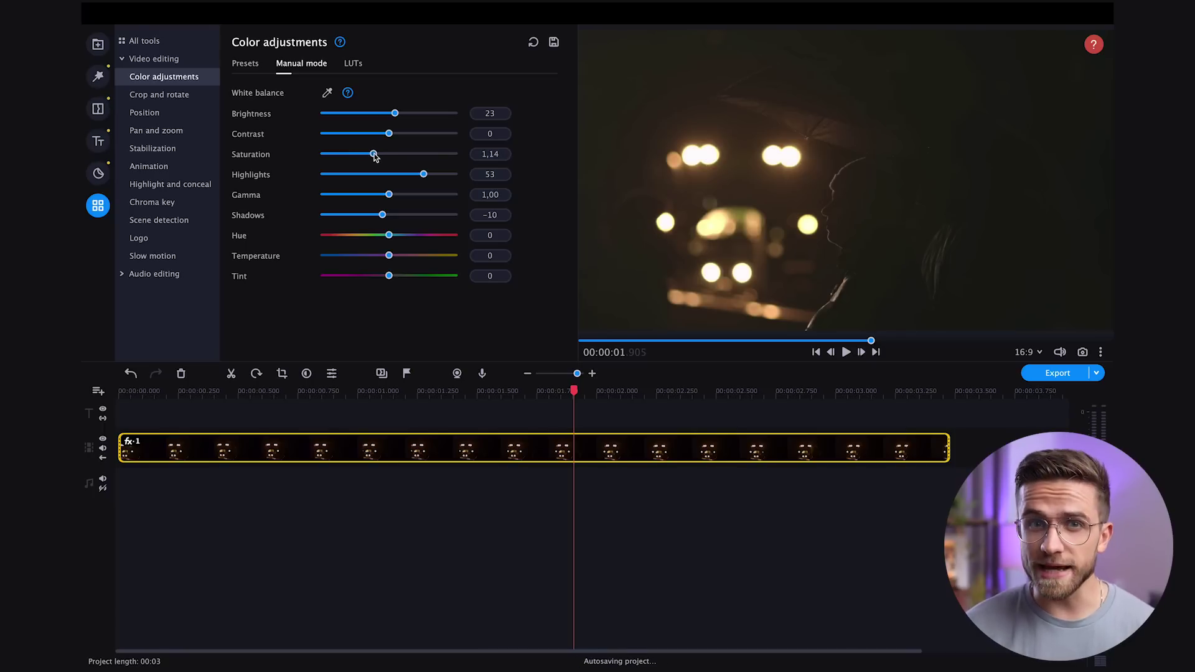
{"action": "left_click_drag", "start_coordinate": [374, 154], "coordinate": [379, 154]}
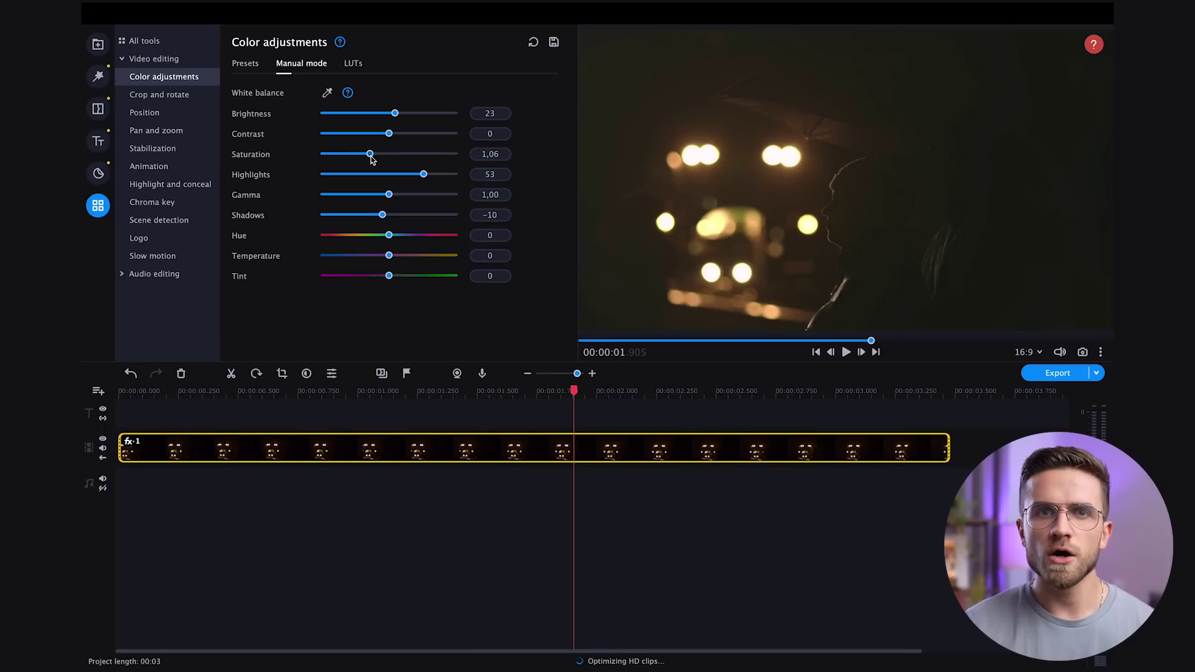
{"action": "left_click", "coordinate": [492, 256]}
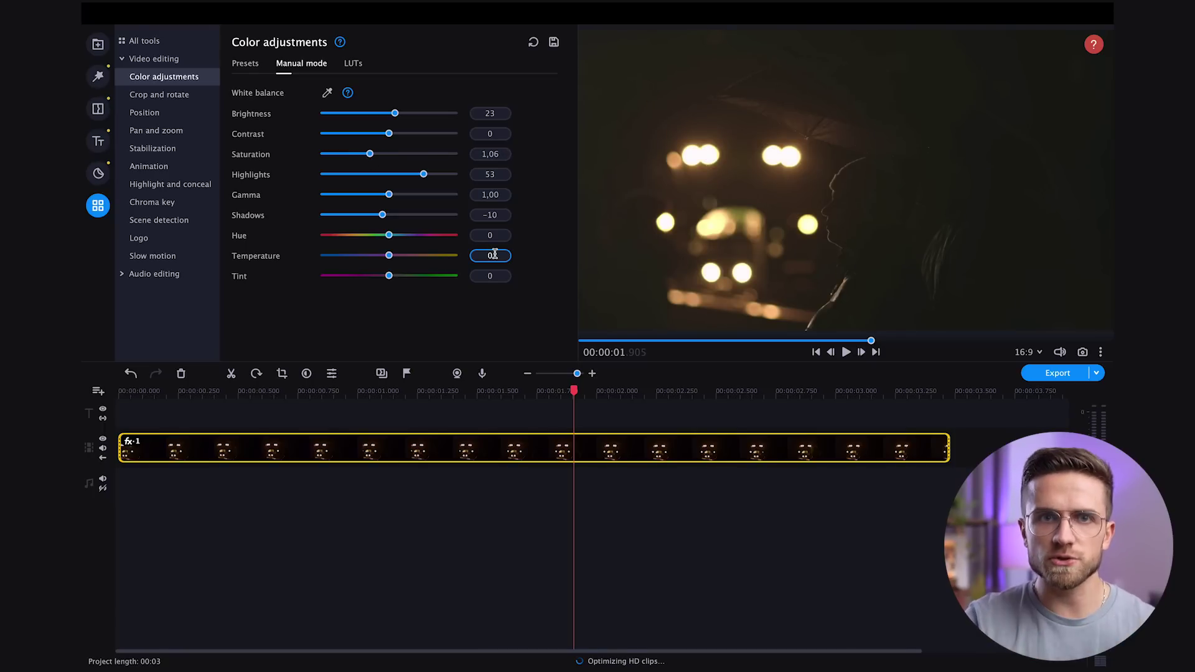
{"action": "type", "text": "2"}
{"action": "key", "text": "Return"}
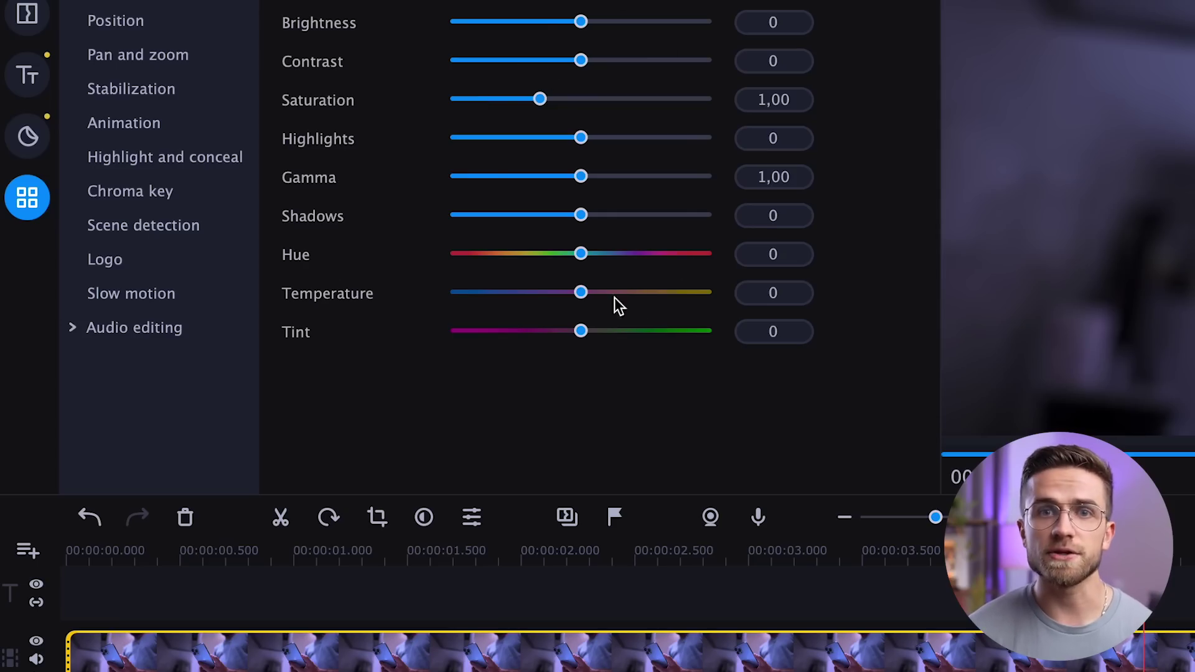
Warm the purple phone clip's colour, entering 5 as the exact temperature value.
{"action": "left_click_drag", "start_coordinate": [579, 290], "coordinate": [585, 290]}
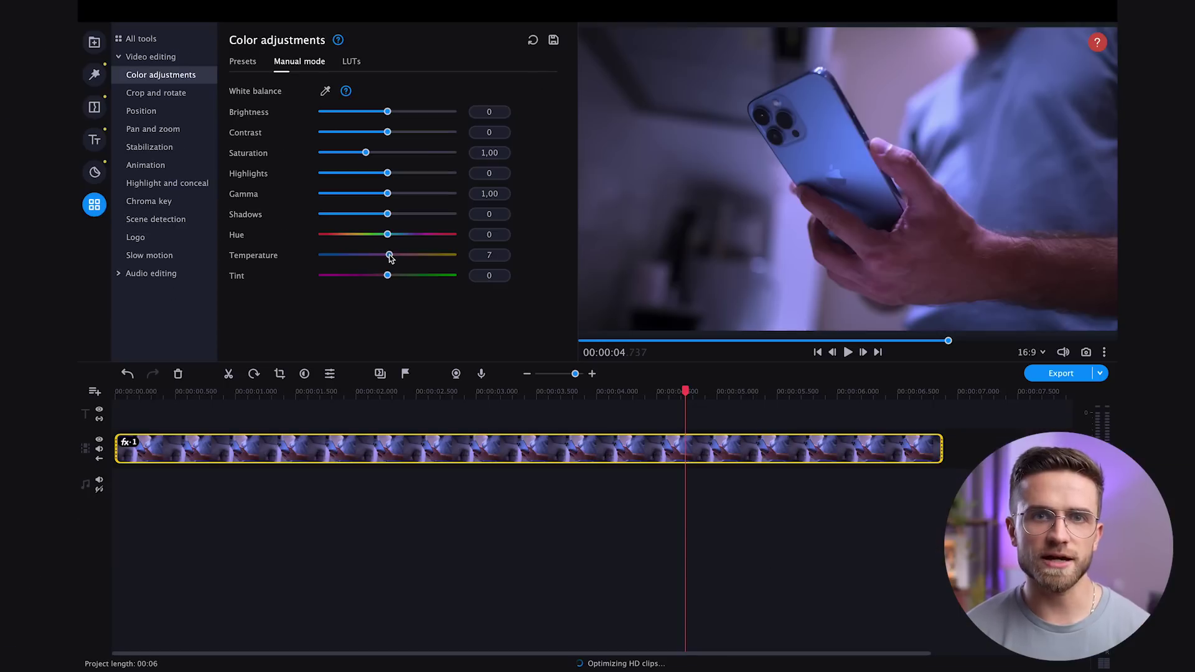
{"action": "left_click_drag", "start_coordinate": [391, 255], "coordinate": [387, 255]}
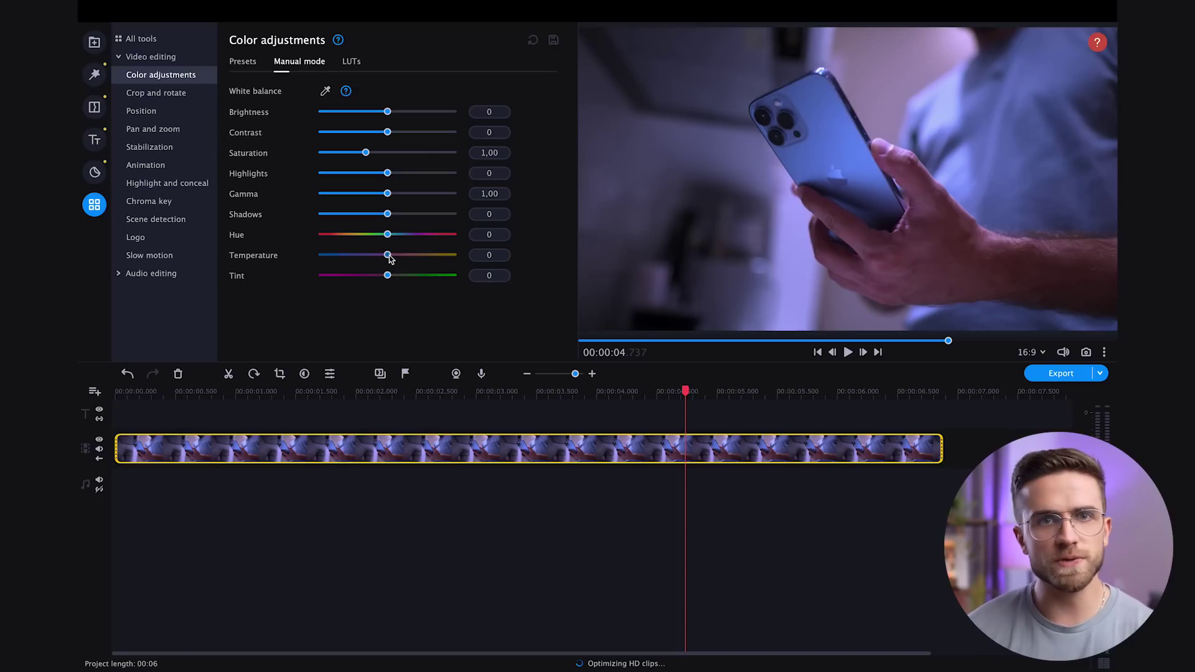
{"action": "left_click_drag", "start_coordinate": [388, 255], "coordinate": [390, 256]}
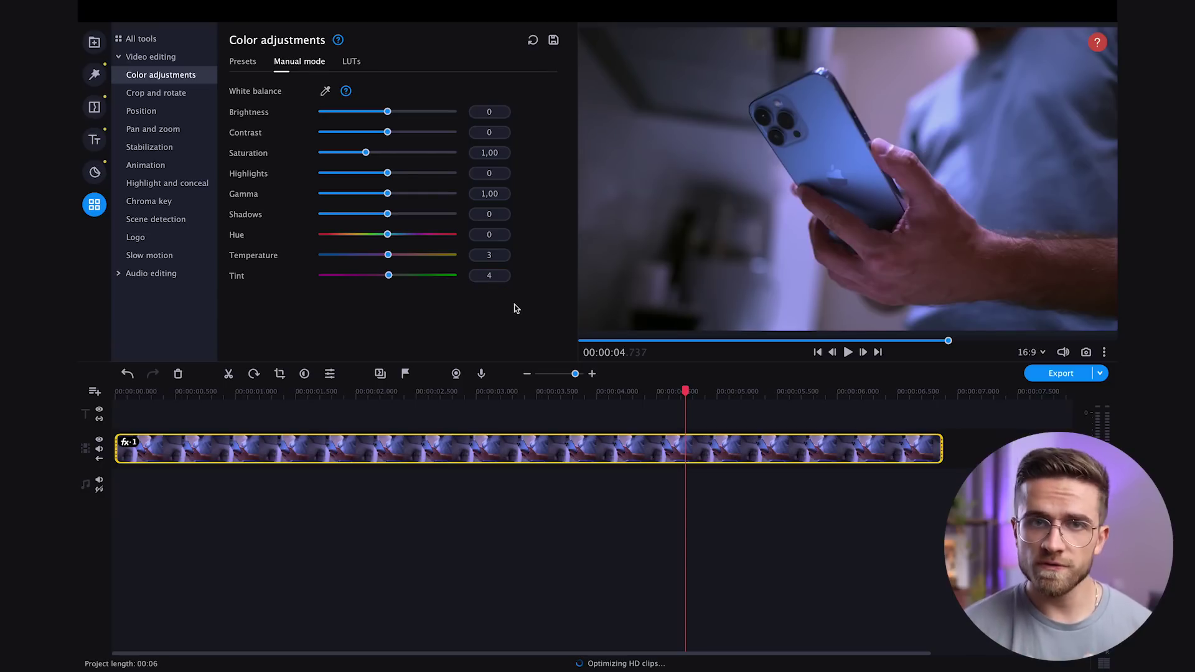
{"action": "left_click", "coordinate": [490, 254]}
{"action": "type", "text": "5"}
{"action": "key", "text": "Return"}
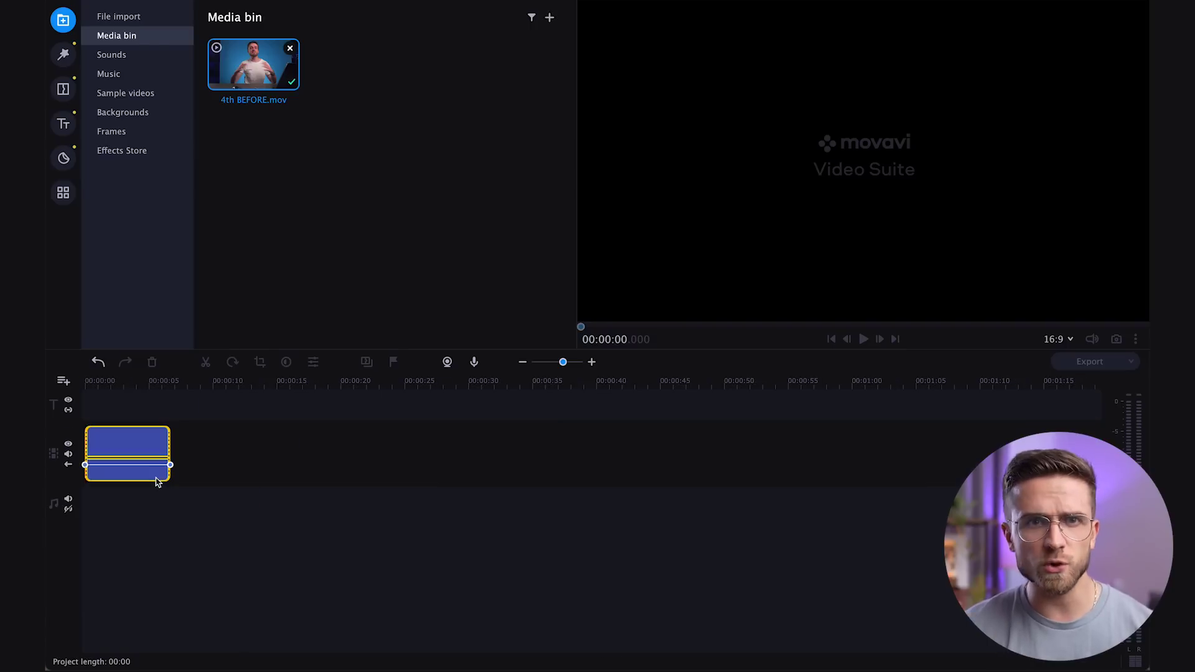
Open the enhancement tools for the 4th BEFORE.mov talking-head clip.
{"action": "left_click", "coordinate": [63, 193]}
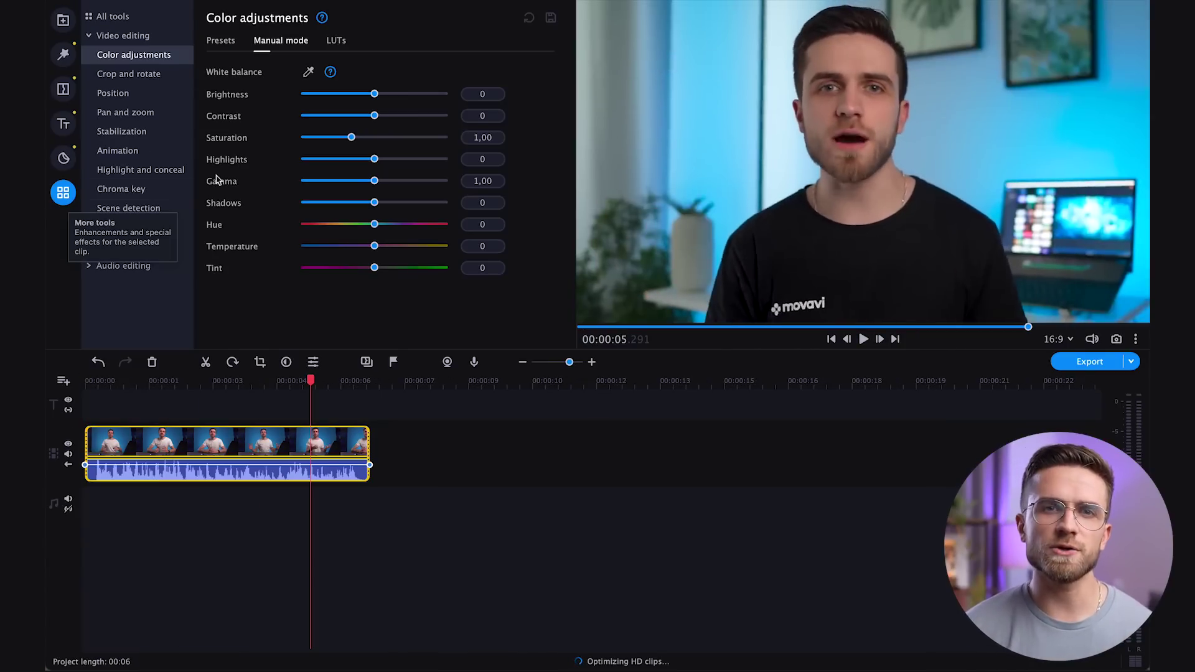
Lower the talking-head audio's noise removal suppression to 24%.
{"action": "left_click", "coordinate": [154, 263]}
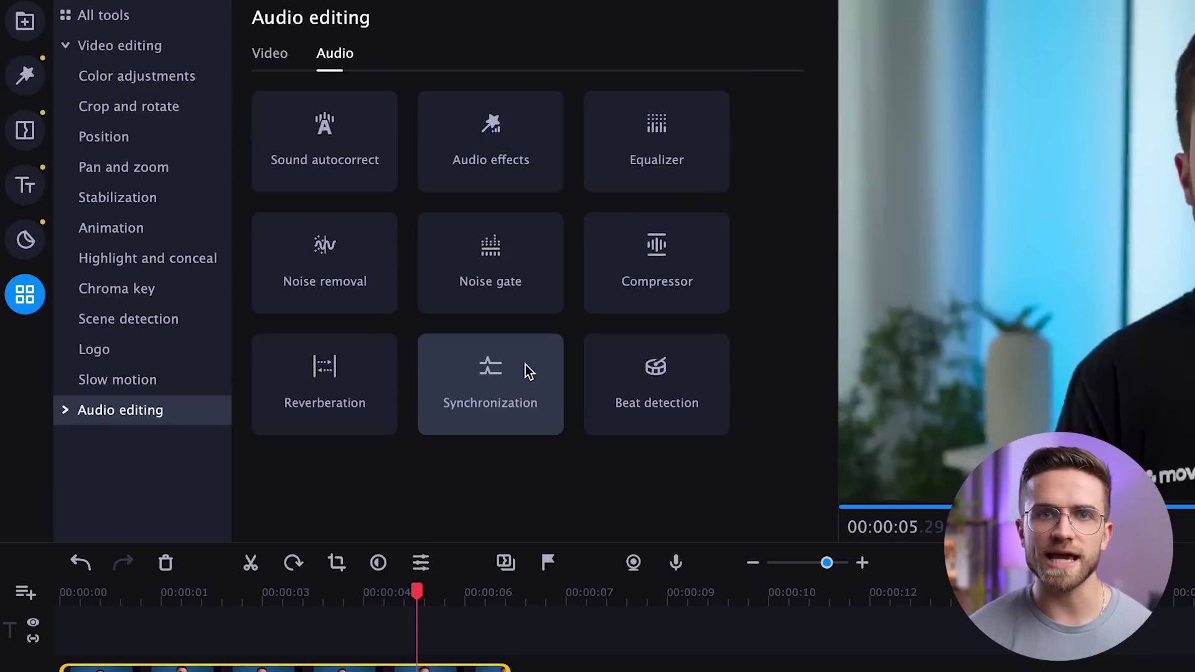
{"action": "left_click", "coordinate": [346, 284]}
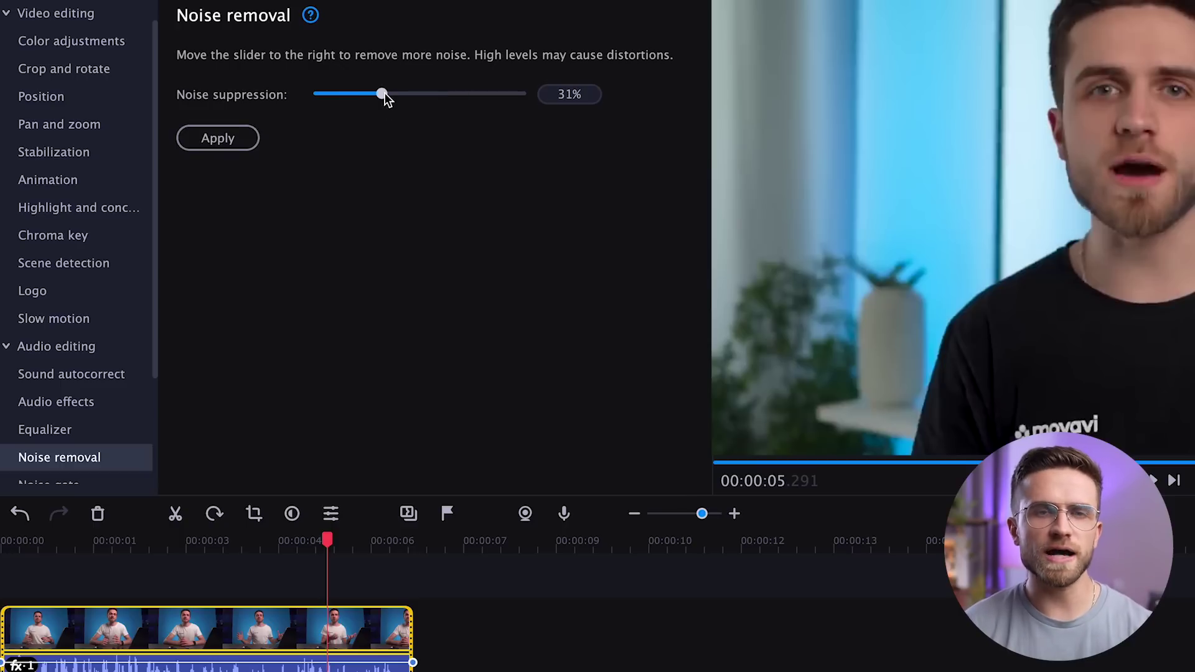
{"action": "left_click_drag", "start_coordinate": [376, 99], "coordinate": [351, 97]}
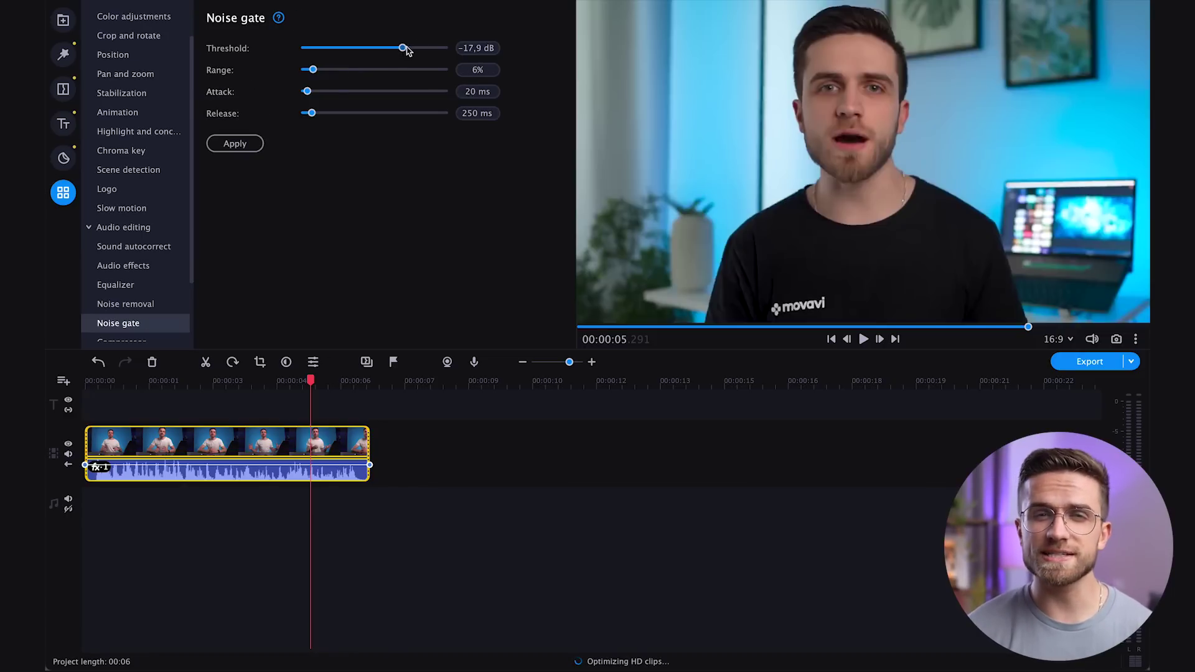
Apply a noise gate at -11,8 dB threshold, 16% range, 42 ms attack, 207 ms release.
{"action": "left_click_drag", "start_coordinate": [409, 48], "coordinate": [402, 48]}
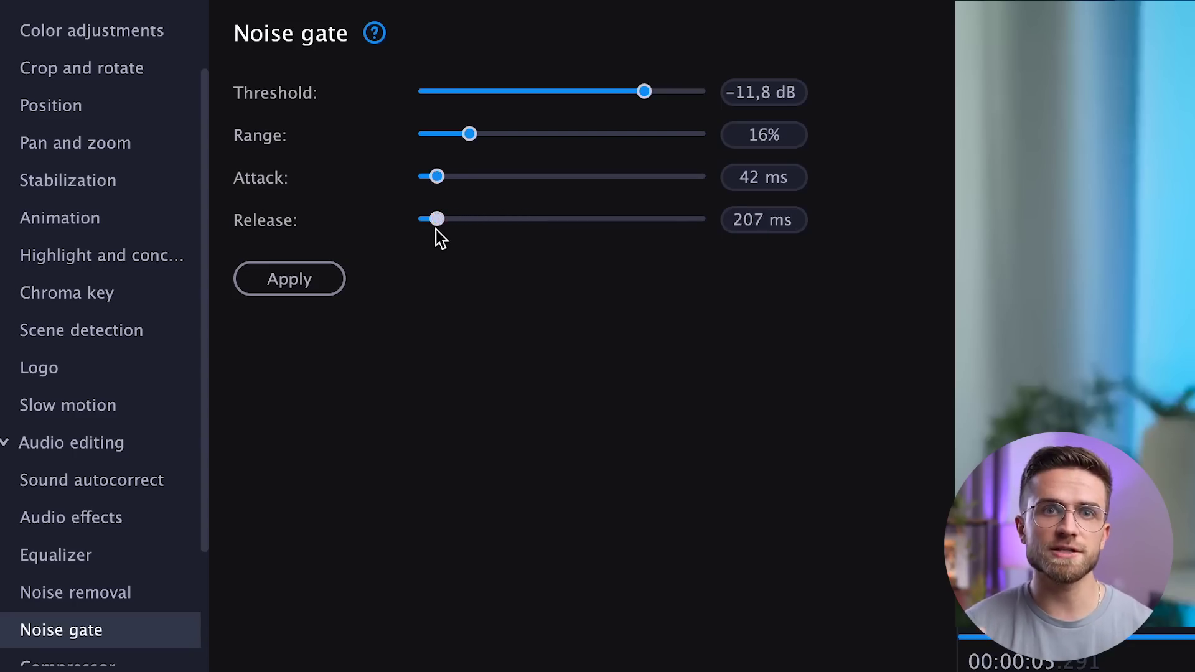
{"action": "left_click", "coordinate": [305, 280]}
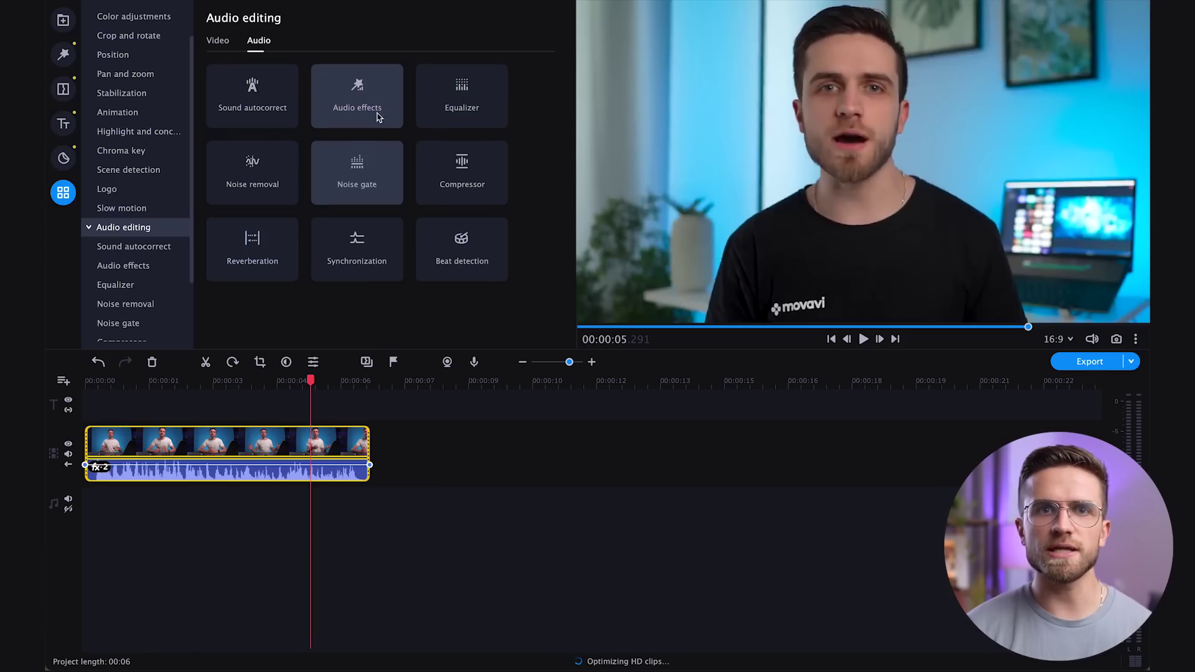
Load the Voice enhancement equalizer preset for the talking-head audio.
{"action": "left_click", "coordinate": [455, 113]}
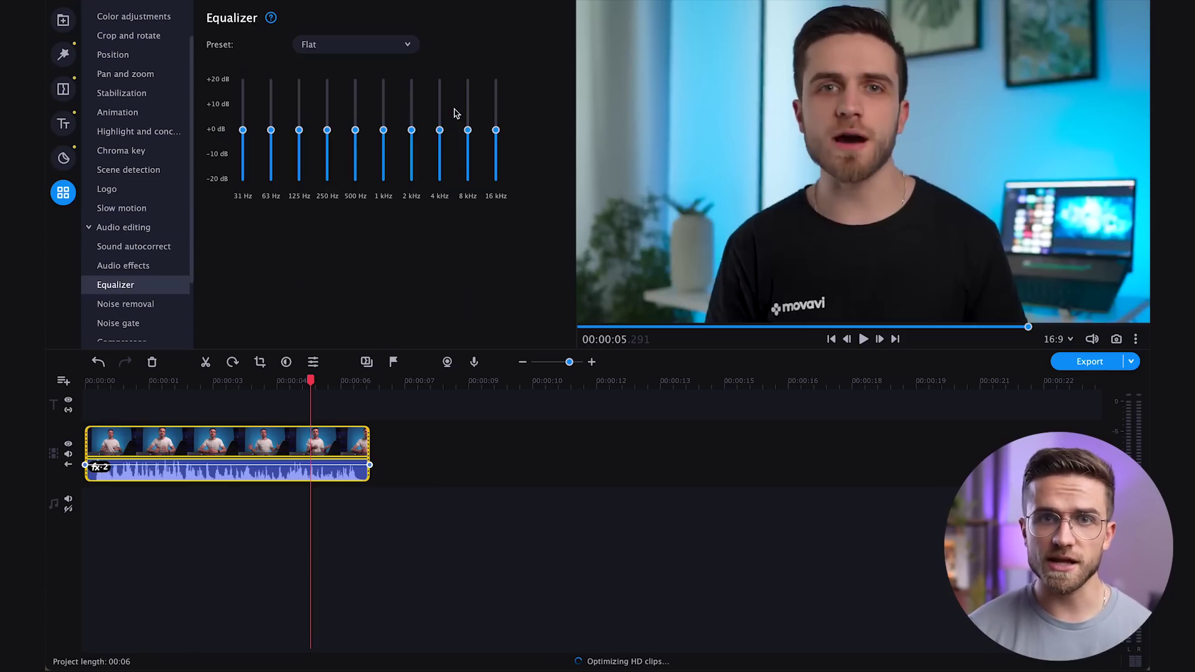
{"action": "left_click", "coordinate": [348, 49]}
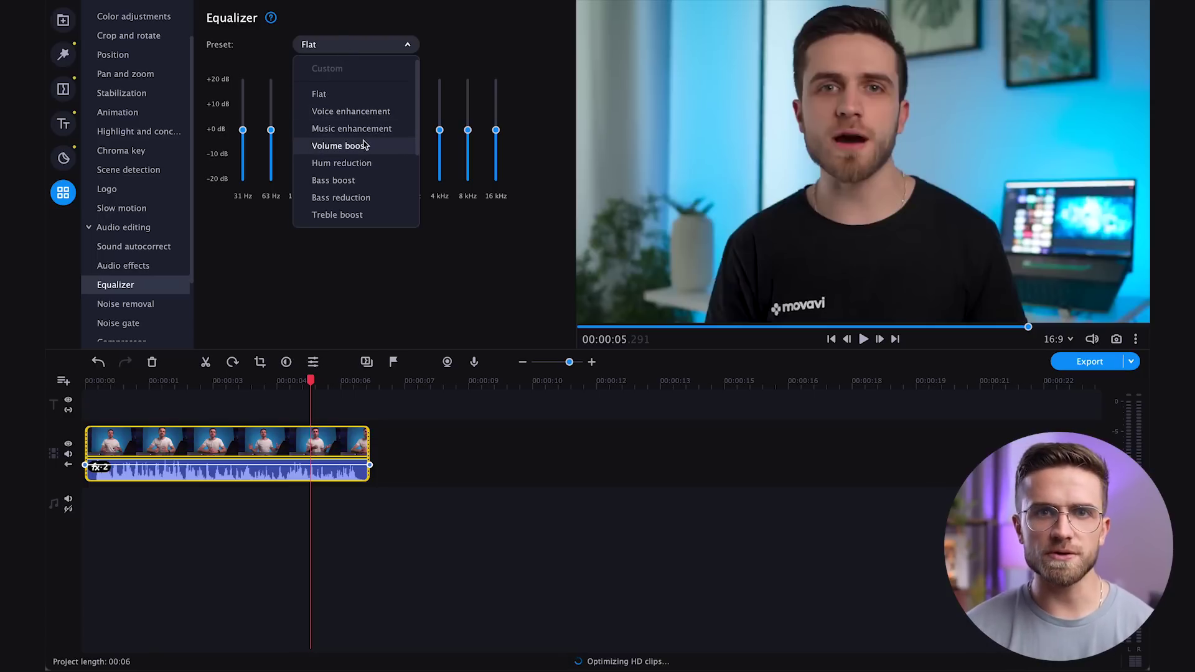
{"action": "scroll", "coordinate": [364, 142], "scroll_direction": "down", "scroll_amount": 3}
{"action": "scroll", "coordinate": [365, 141], "scroll_direction": "down", "scroll_amount": 2}
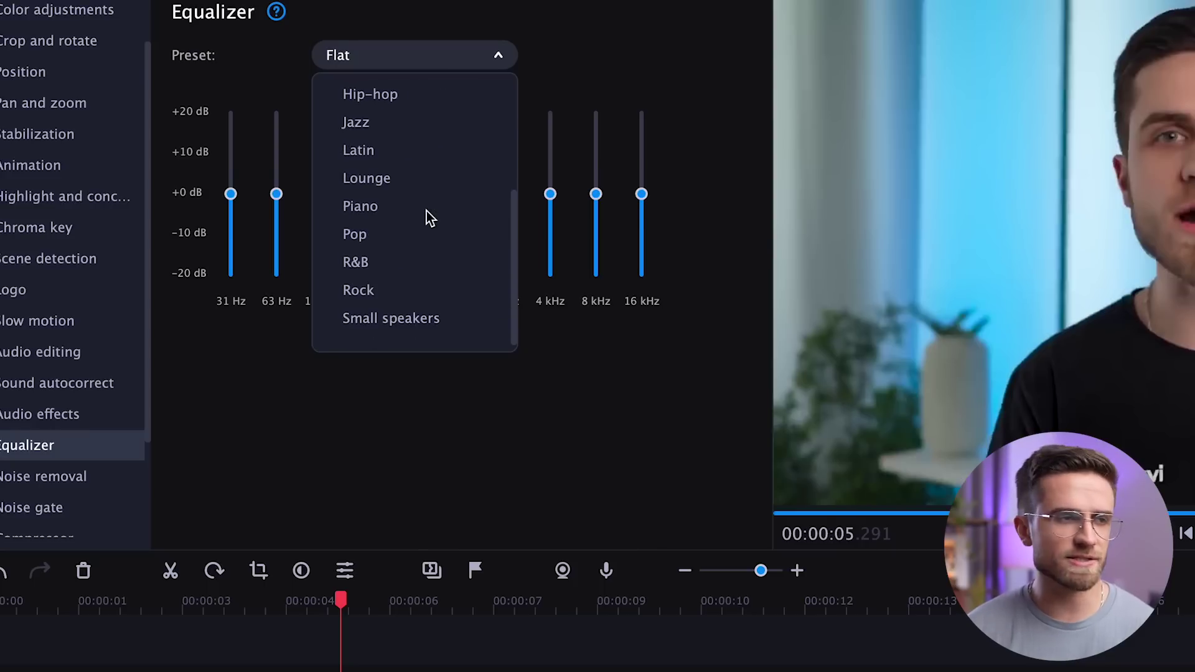
{"action": "scroll", "coordinate": [427, 211], "scroll_direction": "up", "scroll_amount": 5}
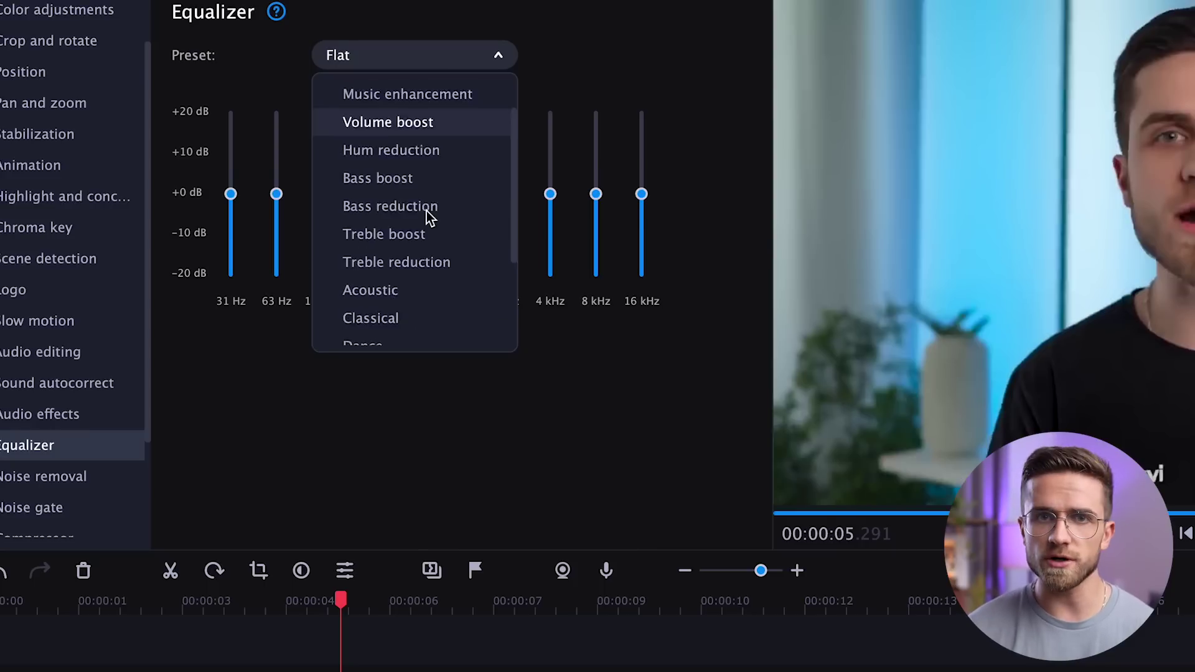
{"action": "left_click", "coordinate": [416, 171]}
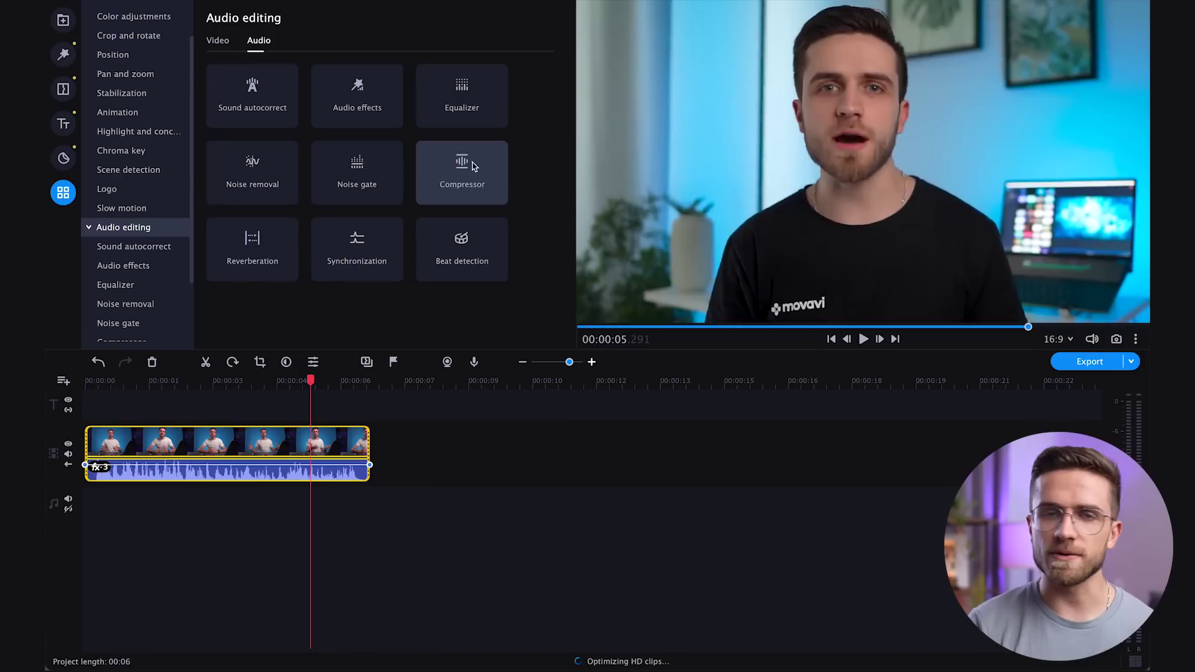
Apply a compressor with -8,8 dB threshold, 2,9:1 ratio and +1,8 dB output gain.
{"action": "left_click", "coordinate": [481, 171]}
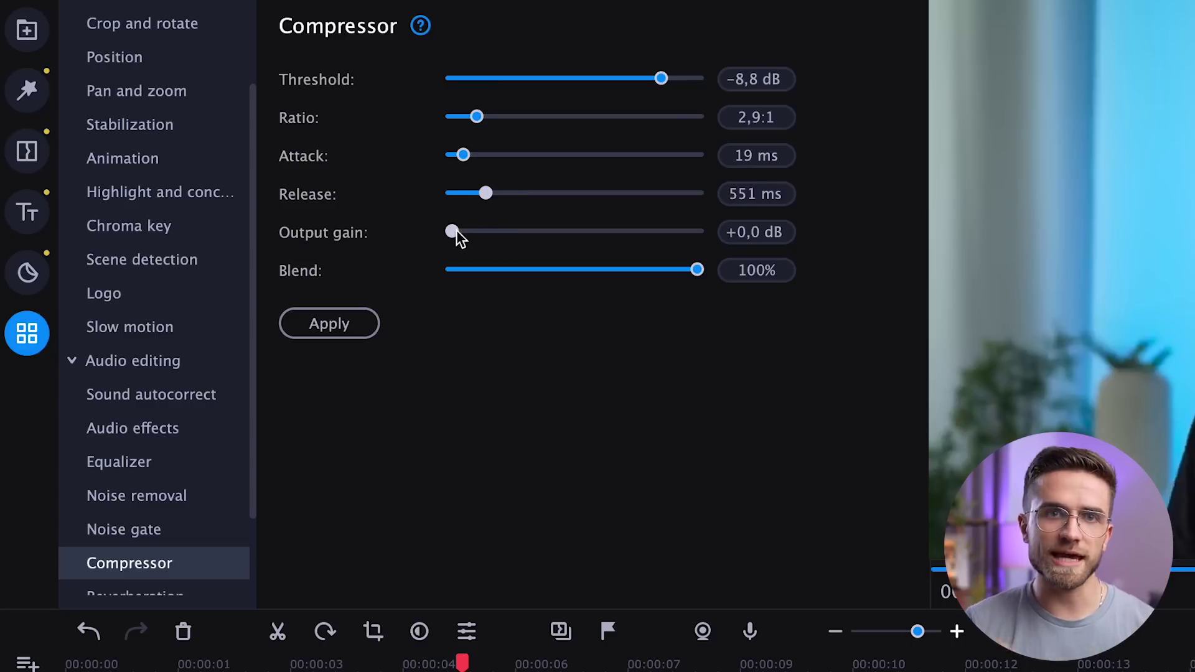
{"action": "left_click_drag", "start_coordinate": [456, 237], "coordinate": [473, 238]}
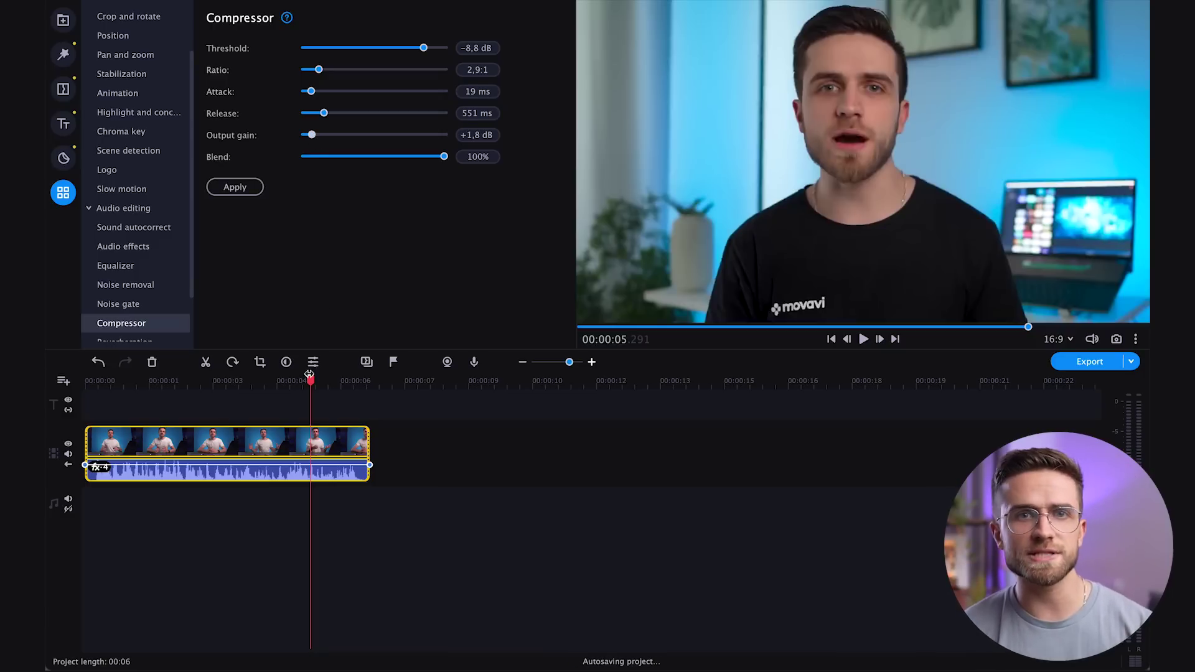
{"action": "left_click", "coordinate": [246, 190]}
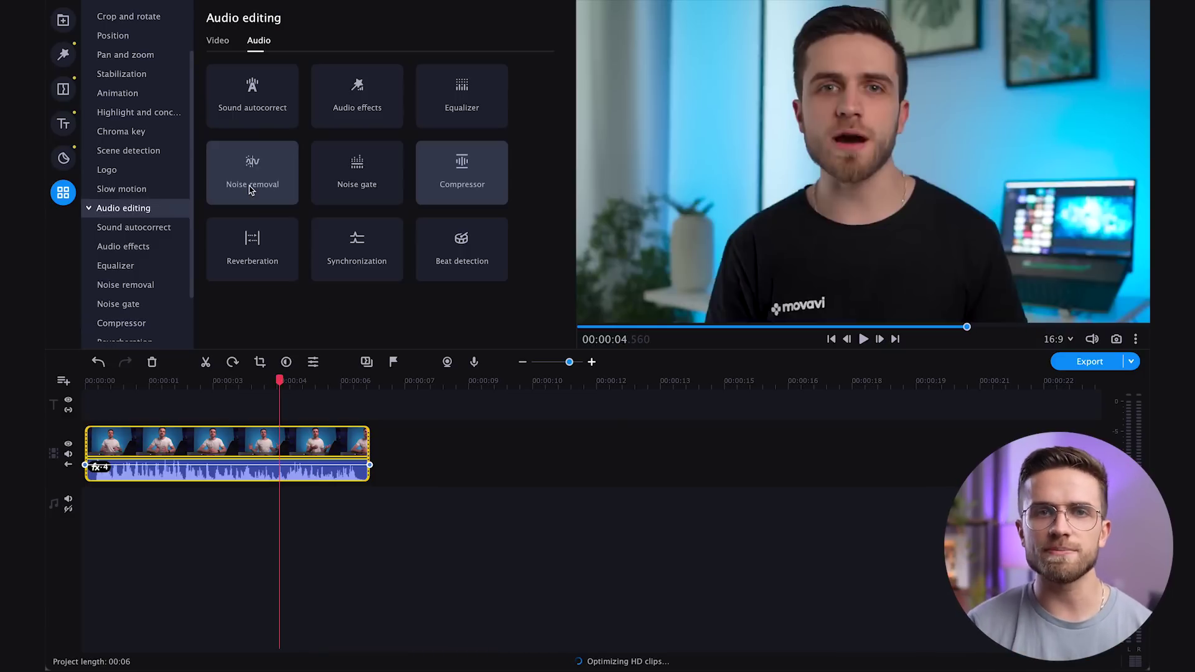